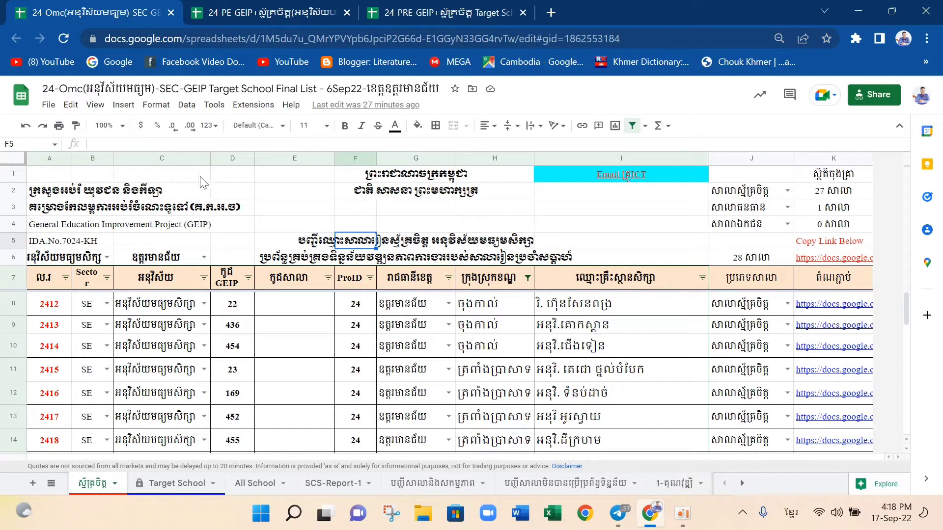
# Widen column B slightly so the Sector header fits on one line, and select cell F4
pyautogui.moveTo(113, 157); pyautogui.dragTo(118, 157)
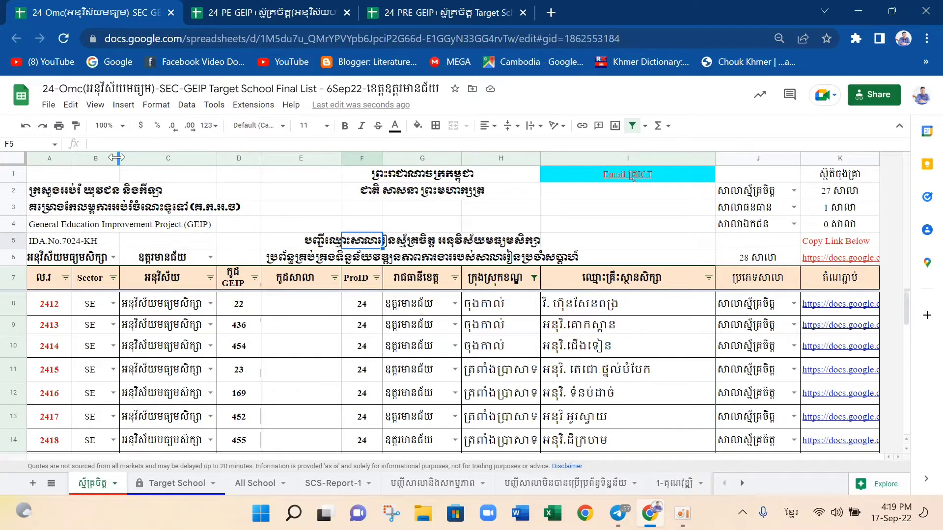
pyautogui.click(372, 223)
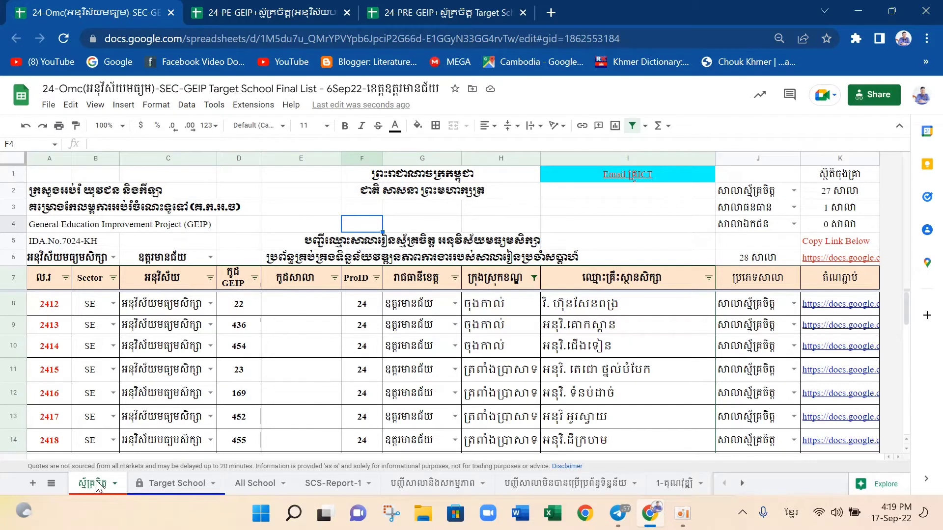
# Look through the Target School and All School sheets, highlighting the school names in N8:N13 of All School
pyautogui.click(154, 486)
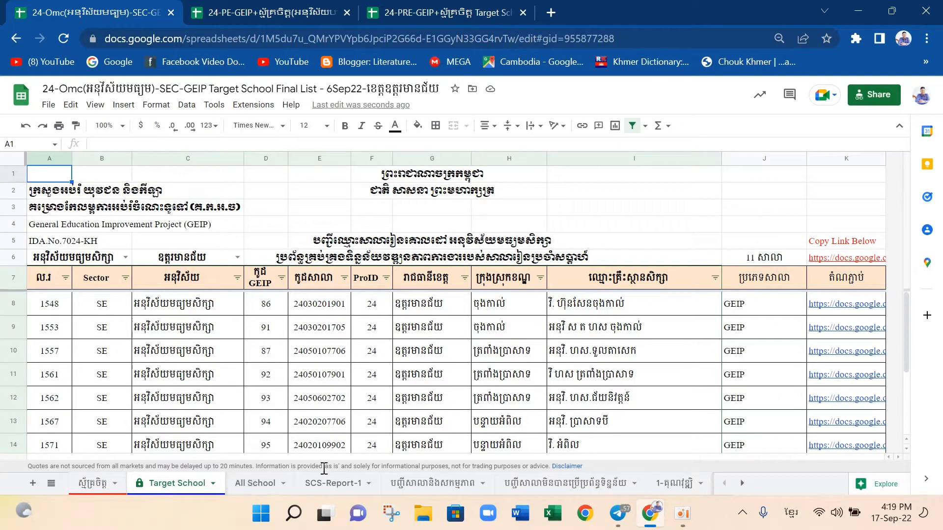
pyautogui.click(250, 488)
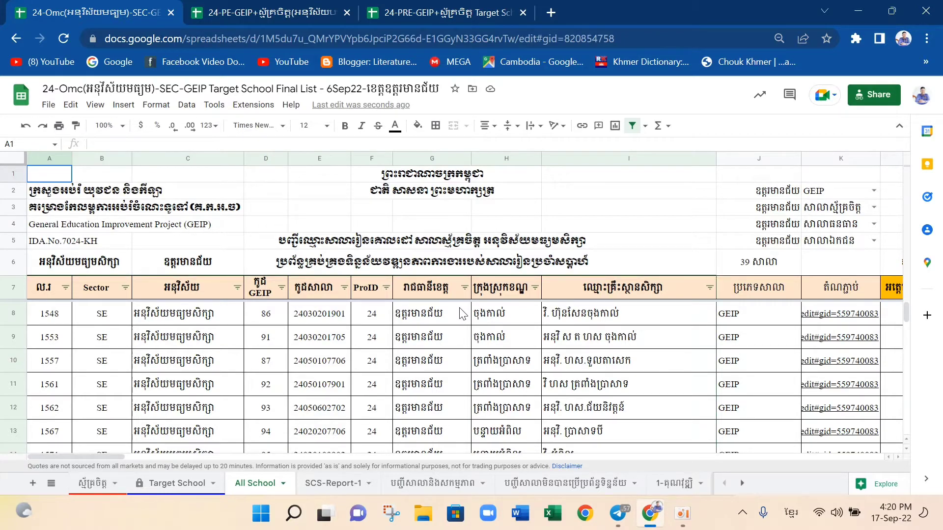
pyautogui.hscroll(10, 462, 314)
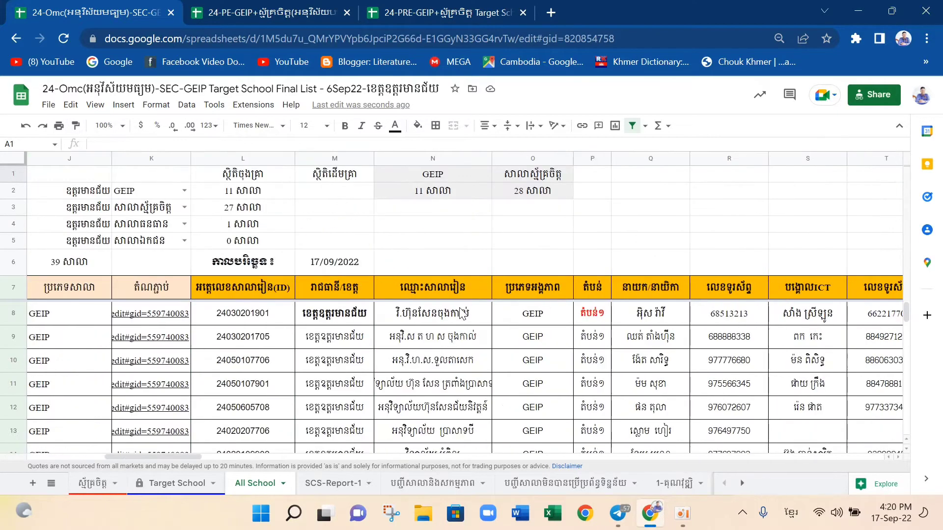
pyautogui.moveTo(456, 322); pyautogui.dragTo(445, 436)
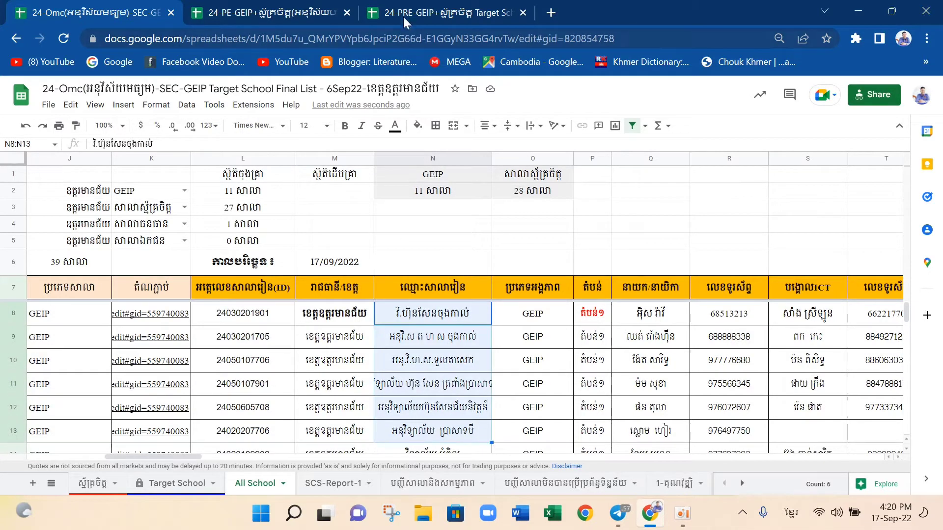
# Switch to the 24-PE-GEIP workbook and examine the zone, principal and ICT contact entries for rows 9 and 10 of All School
pyautogui.click(302, 9)
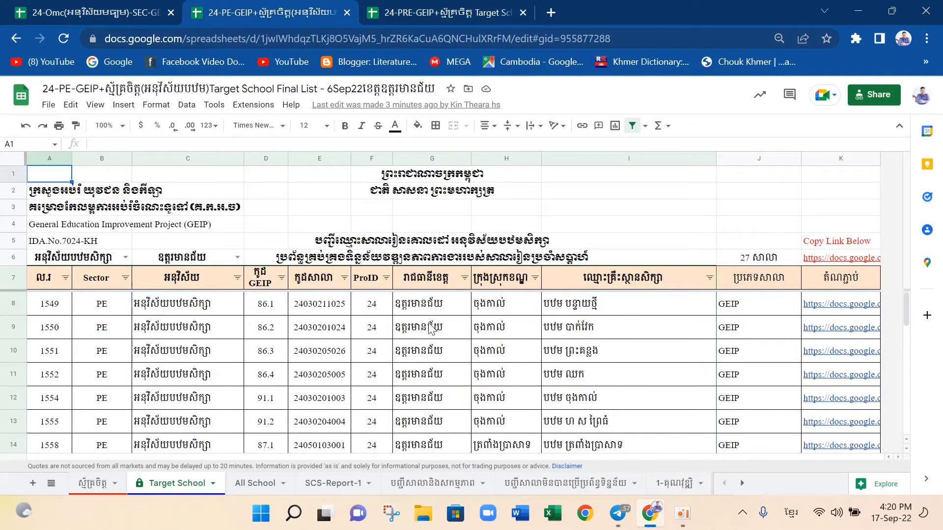
pyautogui.click(255, 484)
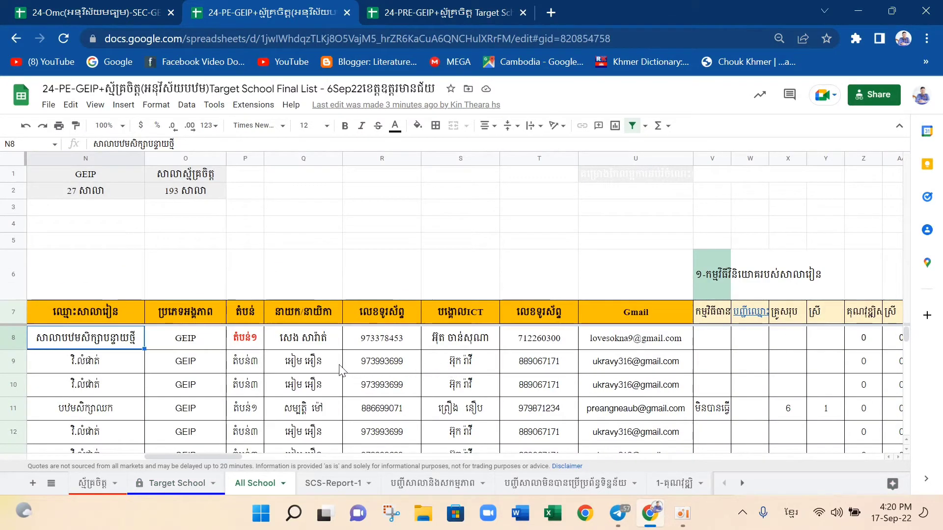
pyautogui.moveTo(253, 365); pyautogui.dragTo(250, 395)
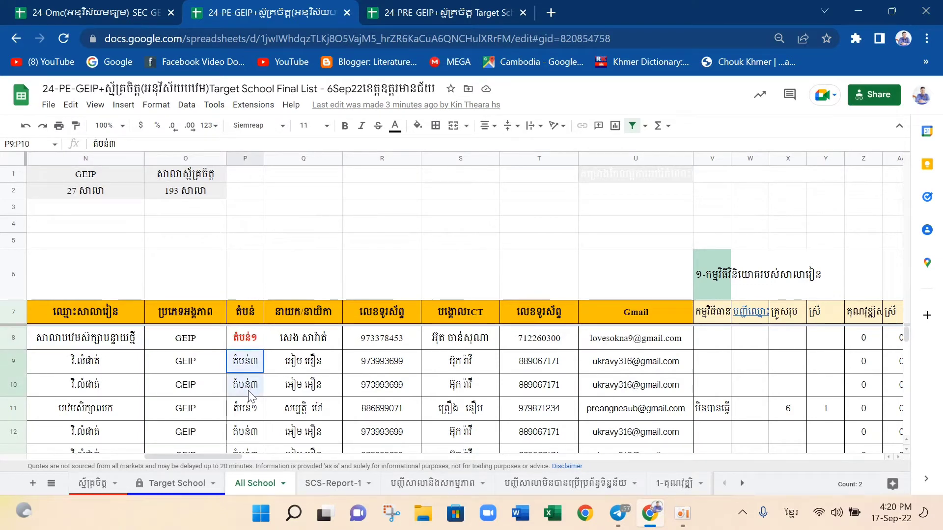
pyautogui.click(299, 370)
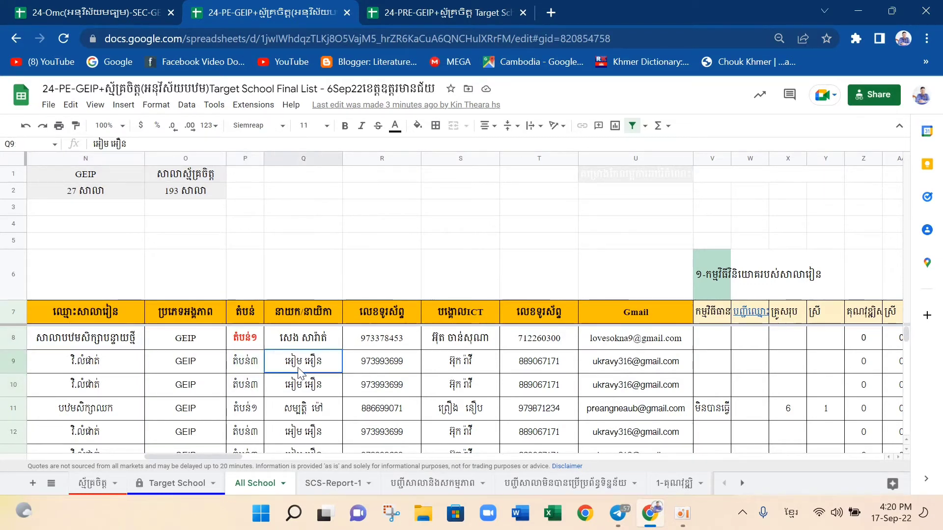
pyautogui.moveTo(301, 372); pyautogui.dragTo(302, 386)
pyautogui.click(452, 372)
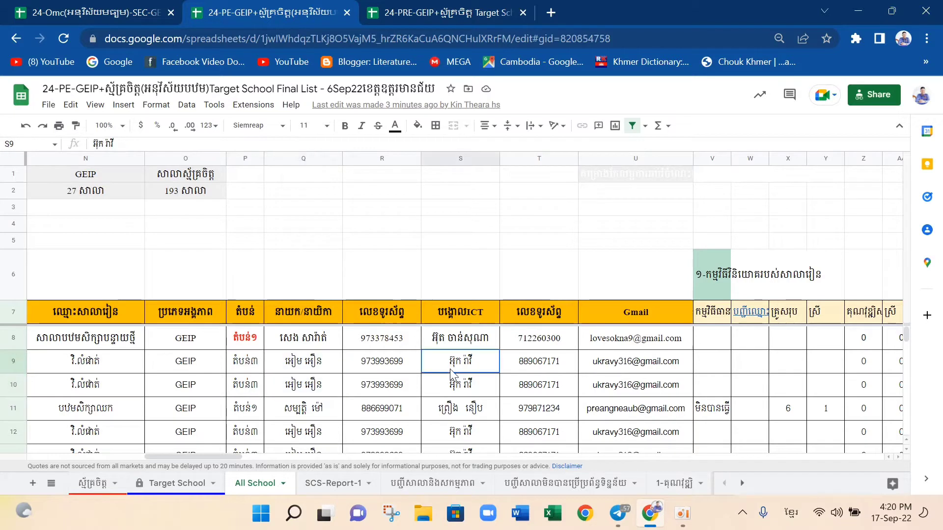
pyautogui.moveTo(450, 378); pyautogui.dragTo(451, 380)
pyautogui.scroll(-5, 352, 360)
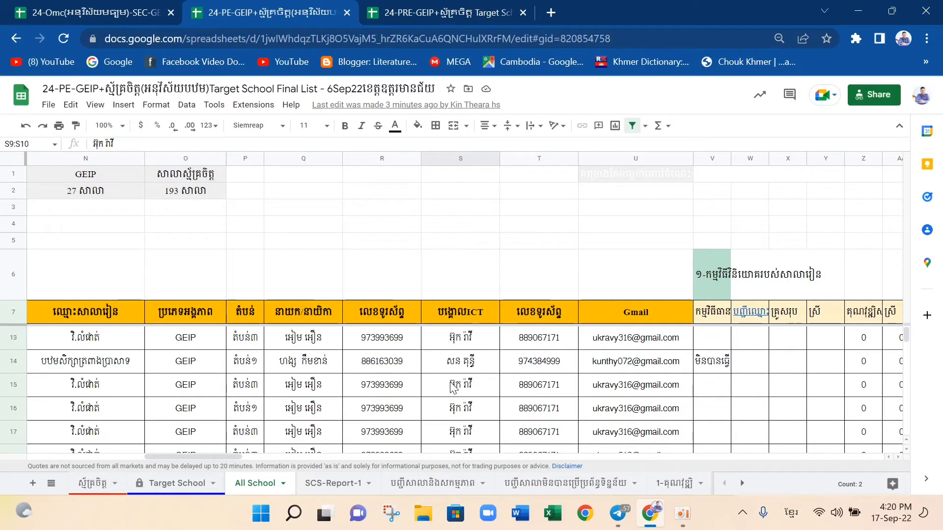
# Compare row 13's contact entries with row 14's zone, principal, province and school name in the 24-PE-GEIP All School sheet
pyautogui.moveTo(319, 343); pyautogui.dragTo(434, 344)
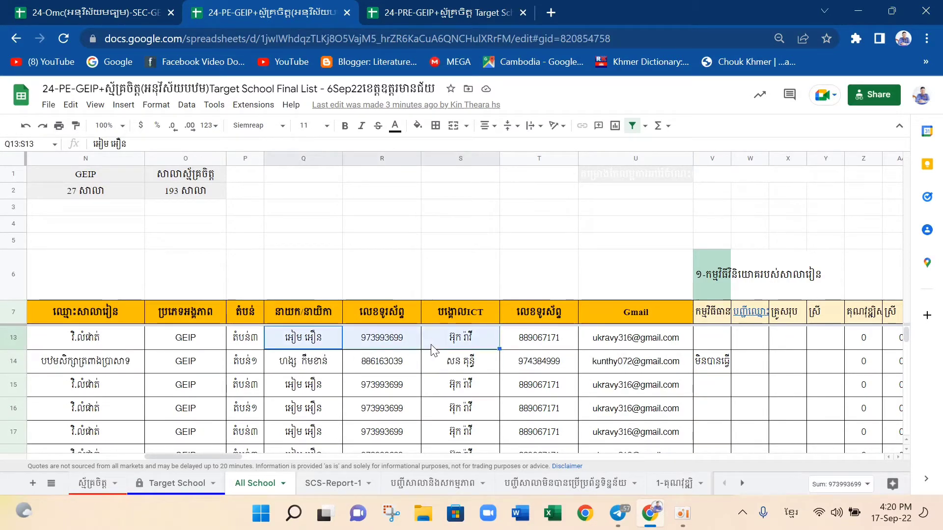
pyautogui.click(242, 370)
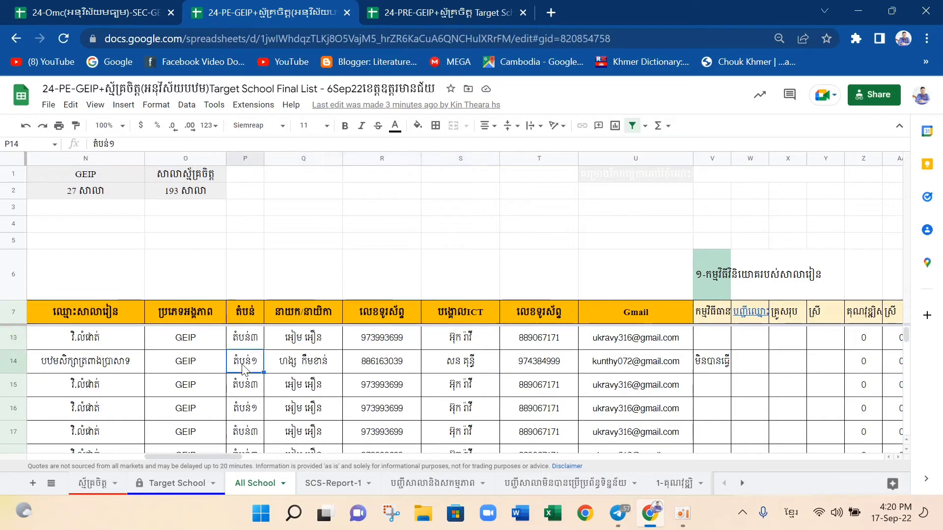
pyautogui.click(290, 370)
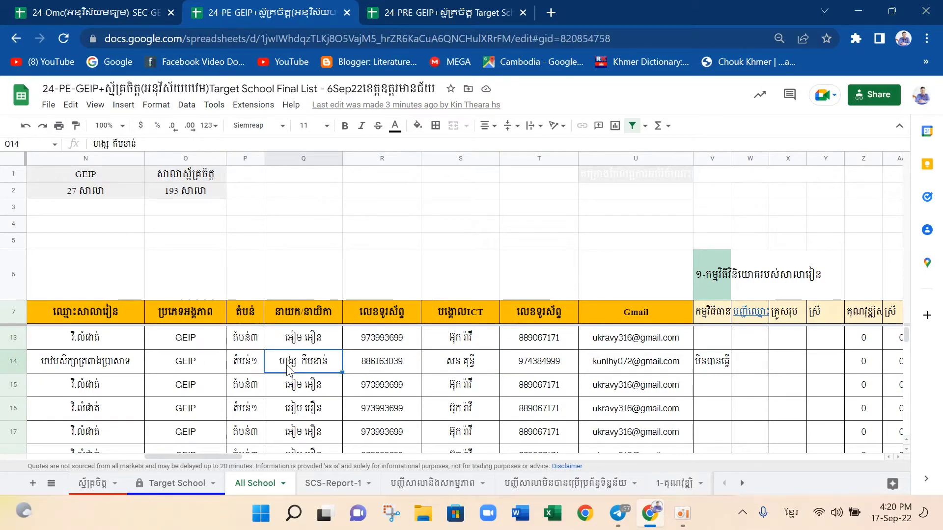
pyautogui.hscroll(-3, 132, 370)
pyautogui.click(162, 368)
pyautogui.moveTo(162, 368); pyautogui.dragTo(273, 370)
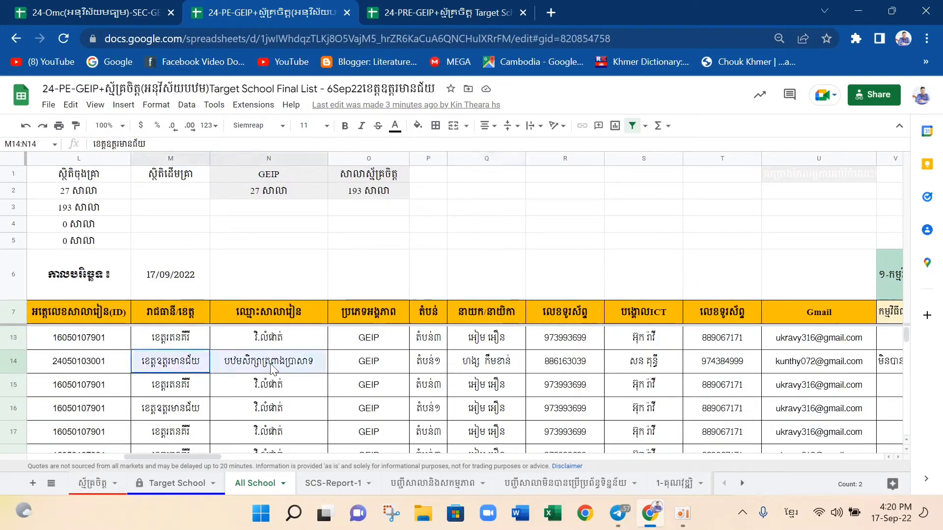
# Return to the 24-Omc workbook and examine the province and school name entries in M19:N21 of All School
pyautogui.hotkey('ctrl', 'shift', 'Tab')
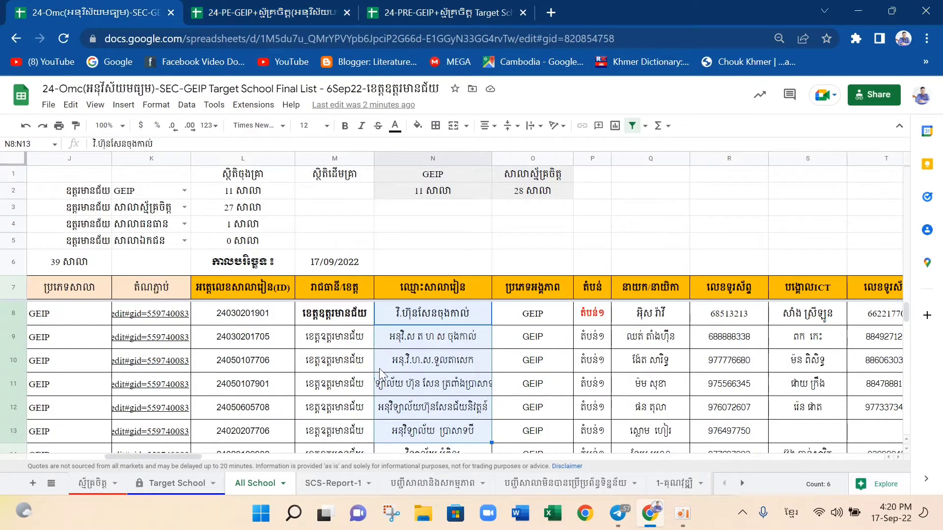
pyautogui.scroll(-3, 381, 368)
pyautogui.scroll(-1, 382, 374)
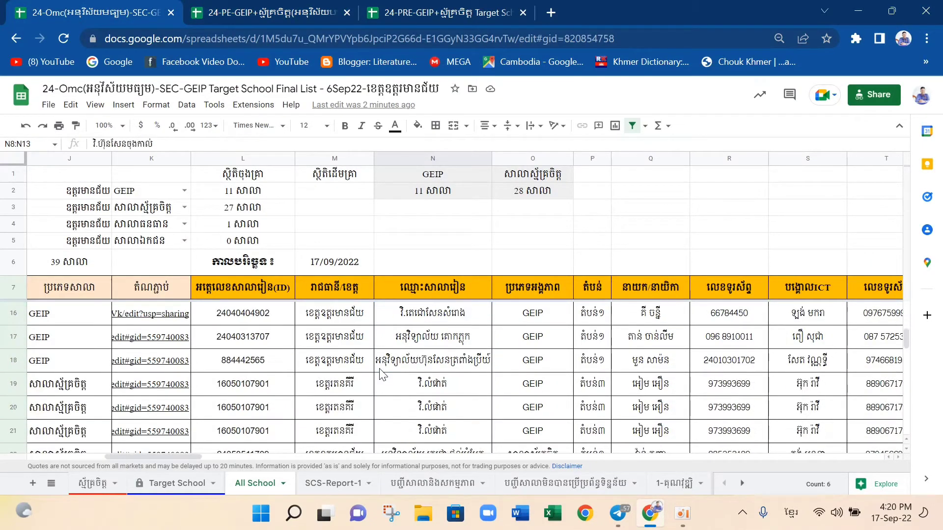
pyautogui.scroll(-1, 382, 375)
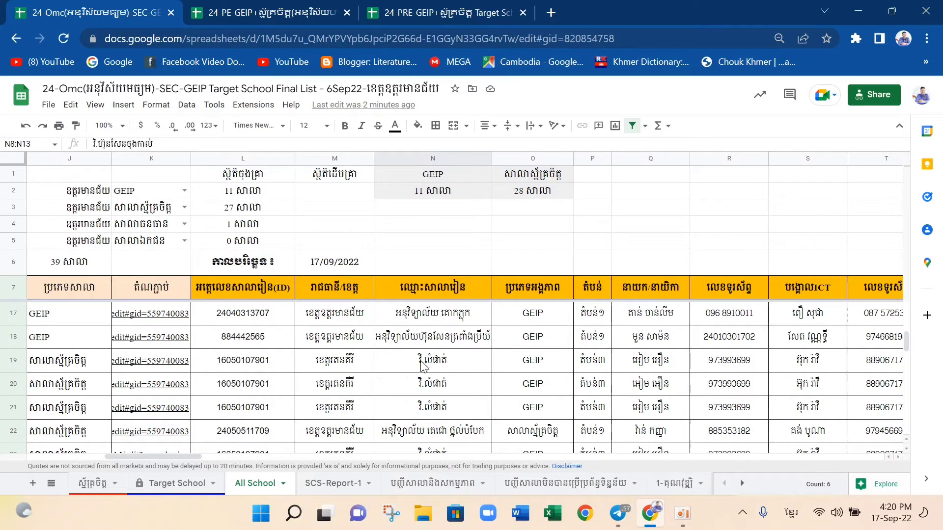
pyautogui.moveTo(423, 364); pyautogui.dragTo(427, 415)
pyautogui.moveTo(324, 365); pyautogui.dragTo(439, 418)
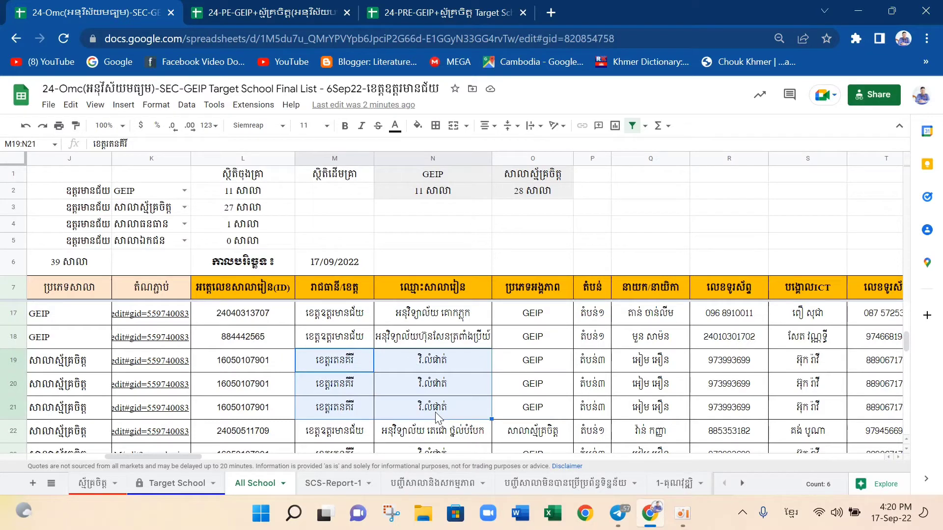
# Review the school names in N8:N13 and check rows 8 and 9 across the programme indicator columns starting at column V
pyautogui.scroll(3, 438, 419)
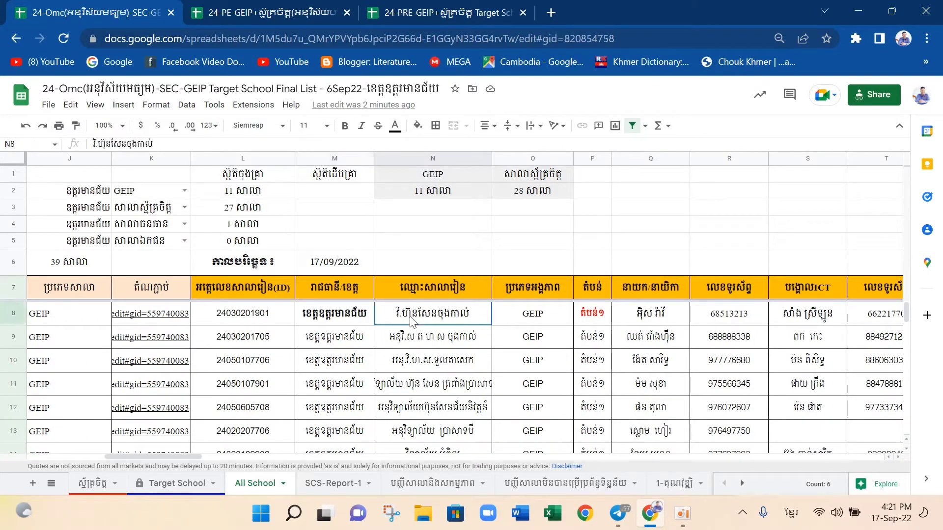
pyautogui.moveTo(414, 322); pyautogui.dragTo(409, 445)
pyautogui.hscroll(10, 464, 389)
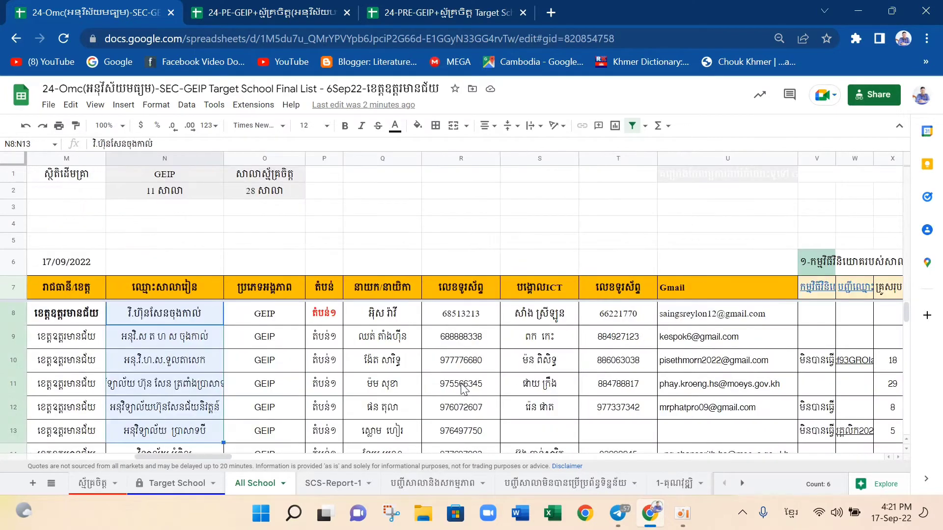
pyautogui.hscroll(3, 464, 389)
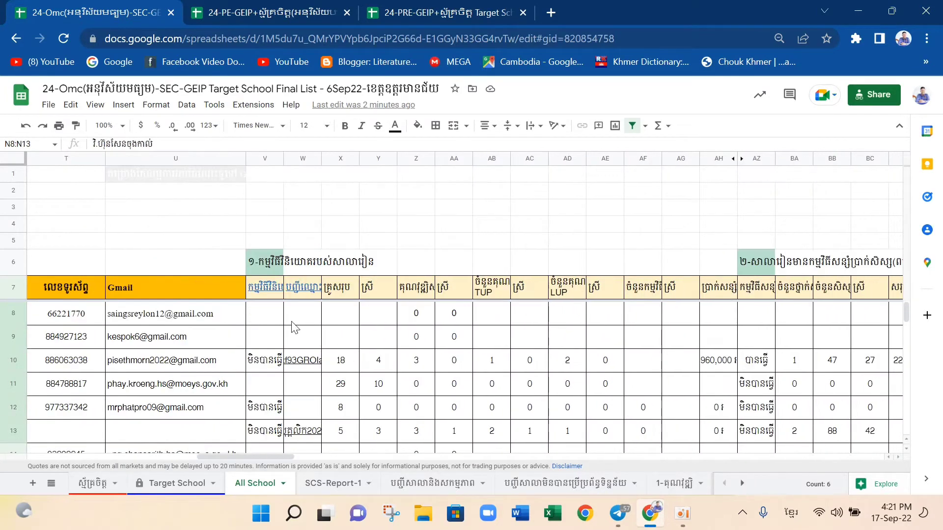
pyautogui.click(269, 317)
pyautogui.click(263, 333)
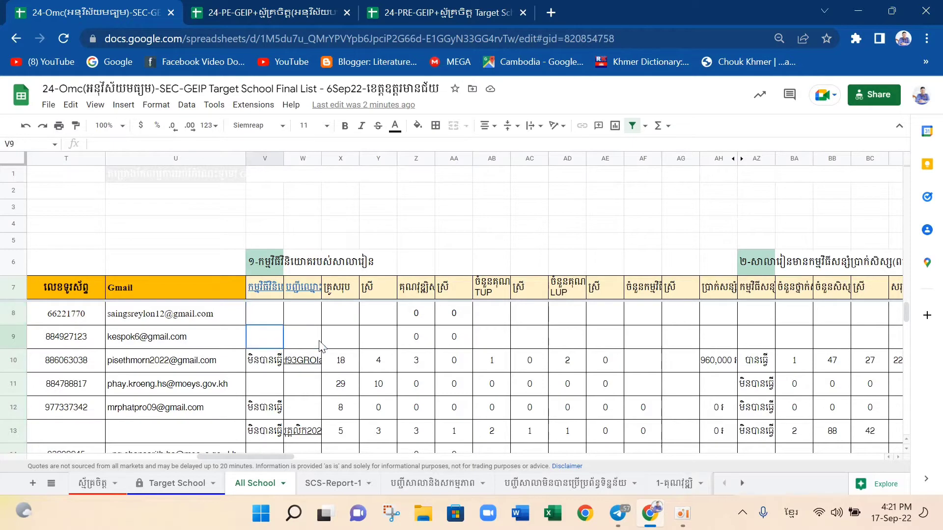
pyautogui.hotkey('shift', 'Right')
pyautogui.hotkey('shift', 'Right')
pyautogui.hotkey('shift', 'Right')
pyautogui.hotkey('shift', 'Right')
pyautogui.hotkey('shift', 'Right')
pyautogui.hotkey('shift', 'Right')
pyautogui.hotkey('shift', 'Right')
pyautogui.hotkey('shift', 'Right')
pyautogui.hotkey('shift', 'Right')
pyautogui.moveTo(268, 317); pyautogui.dragTo(781, 338)
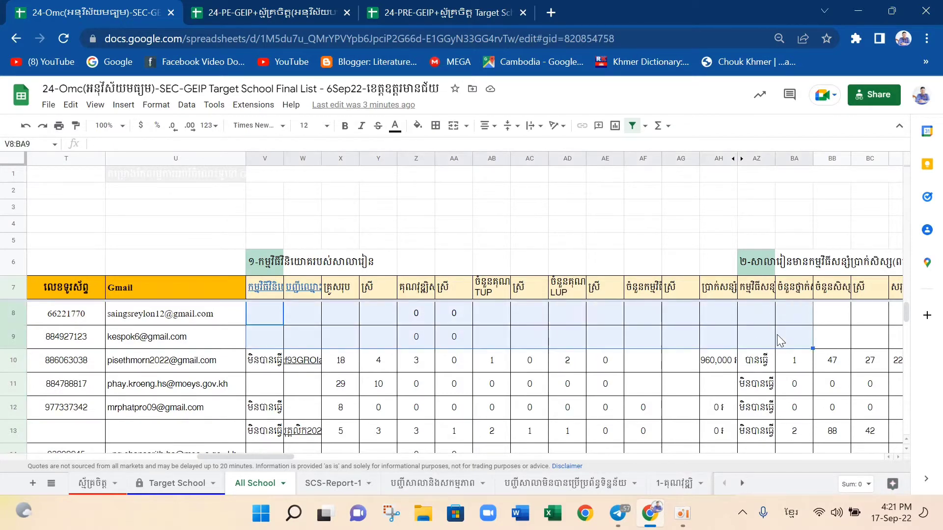
pyautogui.hscroll(10, 781, 339)
pyautogui.hscroll(-10, 781, 339)
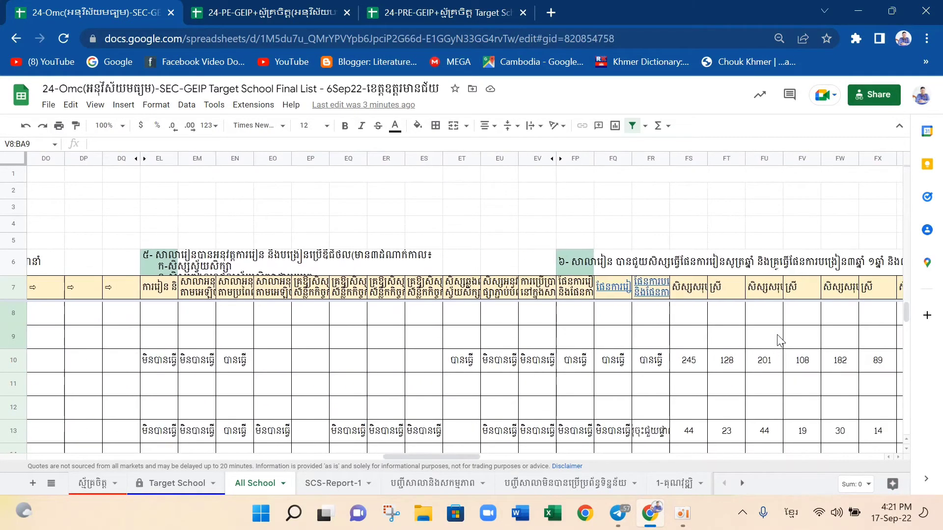
pyautogui.hscroll(-3, 781, 340)
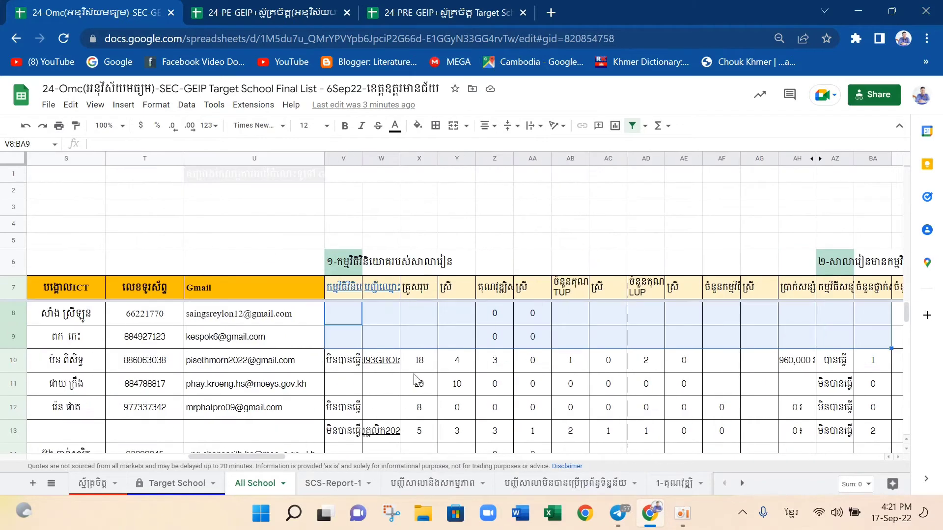
# Examine the indicator data of rows 10 and 11 from column V through column CL
pyautogui.moveTo(344, 361); pyautogui.dragTo(837, 392)
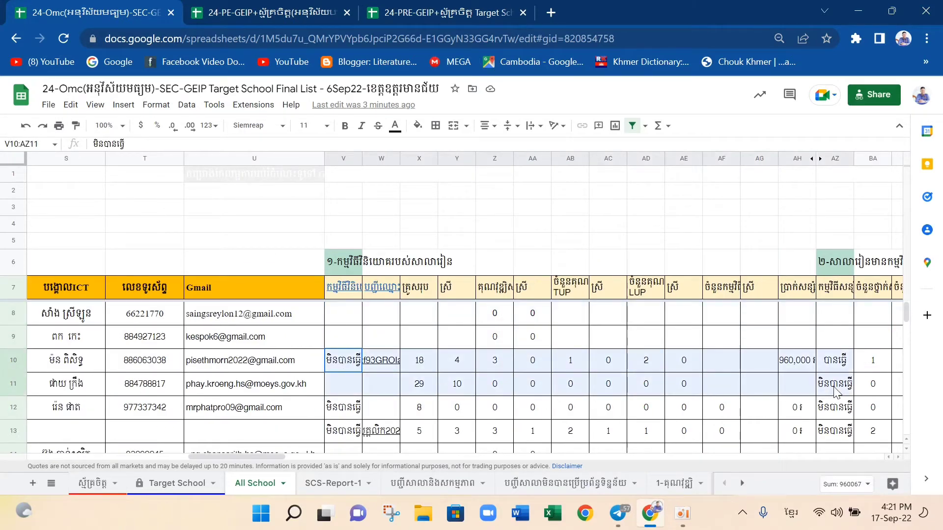
pyautogui.hscroll(6, 836, 392)
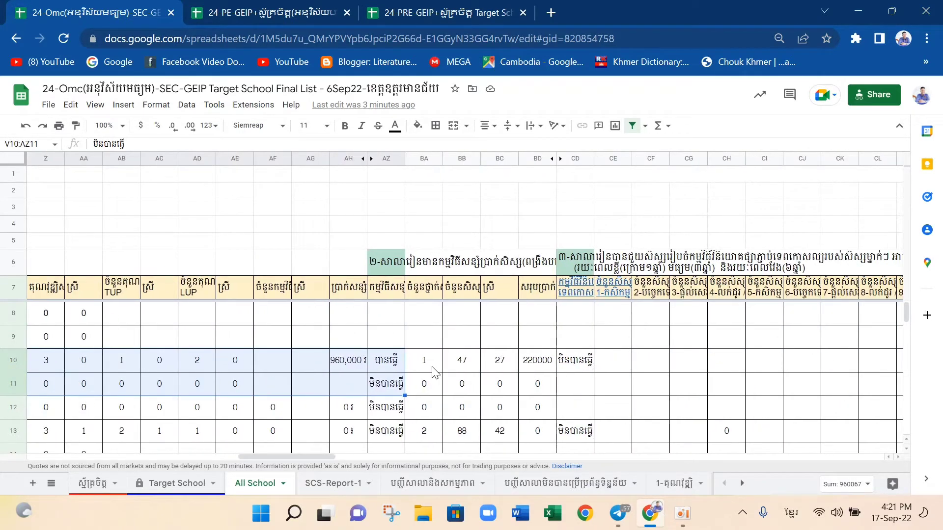
pyautogui.moveTo(423, 361); pyautogui.dragTo(891, 393)
# Check the school names in column N for rows 14, 15 and 17
pyautogui.scroll(-2, 403, 349)
pyautogui.hscroll(-4, 388, 349)
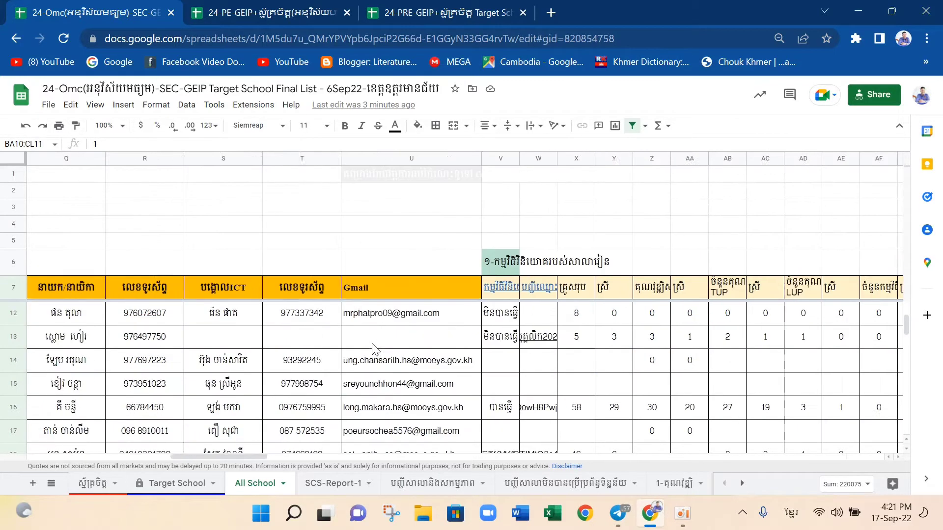
pyautogui.hscroll(-2, 374, 349)
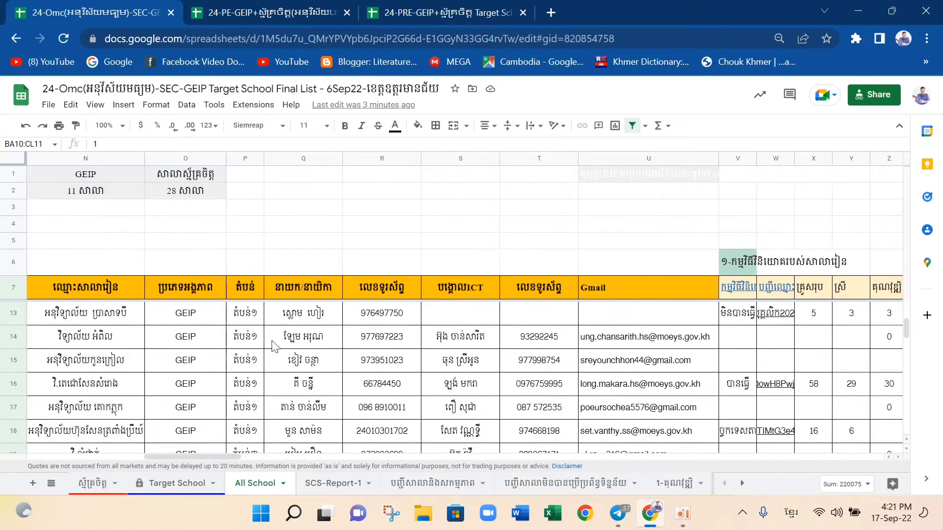
pyautogui.click(129, 341)
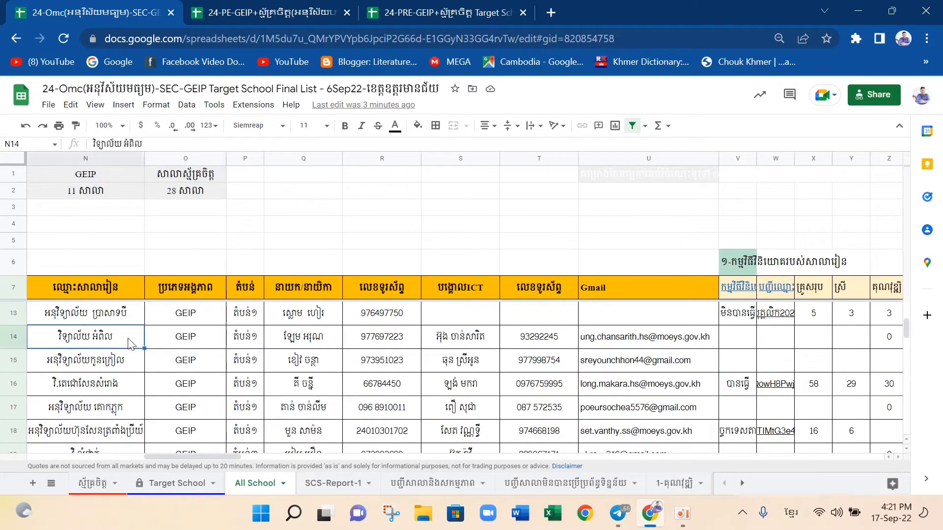
pyautogui.click(130, 368)
pyautogui.click(131, 408)
pyautogui.scroll(-1, 133, 411)
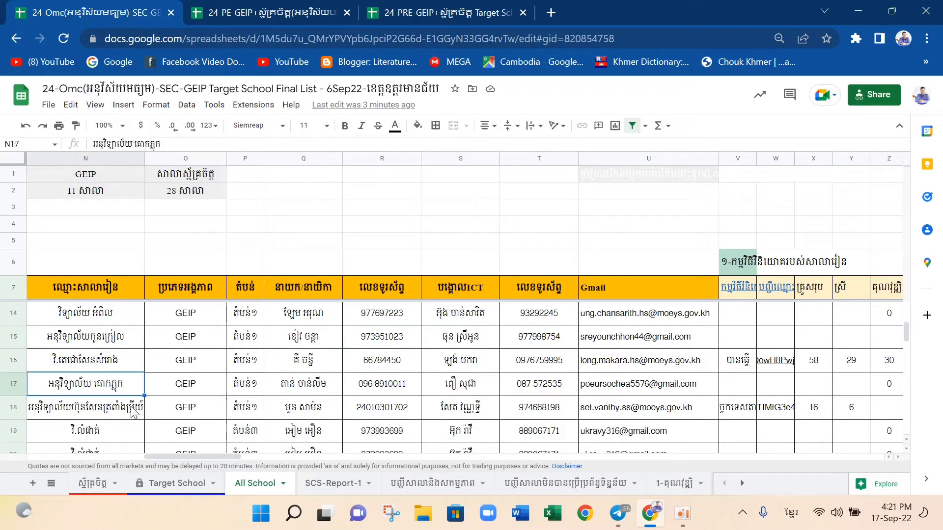
# Examine the section 1 indicator cells of rows 14 and 15, from column V through AF
pyautogui.hscroll(3, 132, 412)
pyautogui.scroll(2, 489, 351)
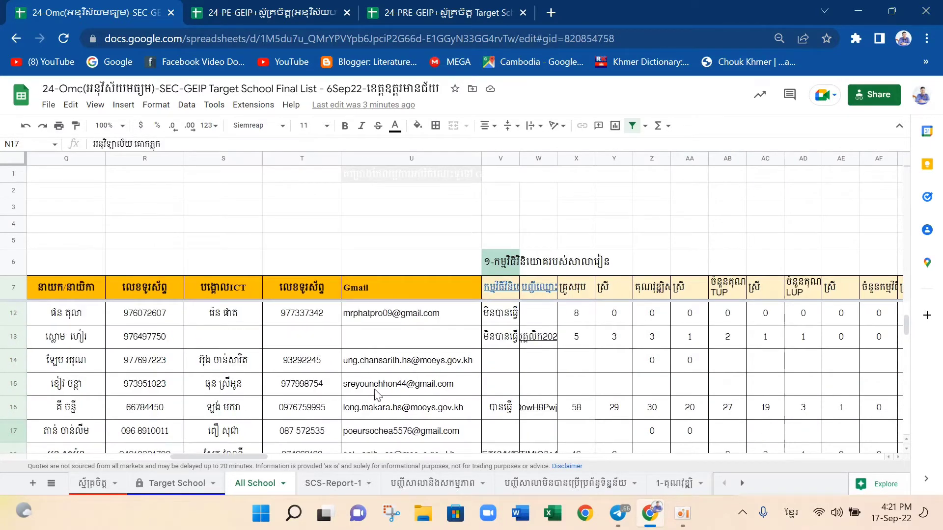
pyautogui.moveTo(494, 363); pyautogui.dragTo(869, 379)
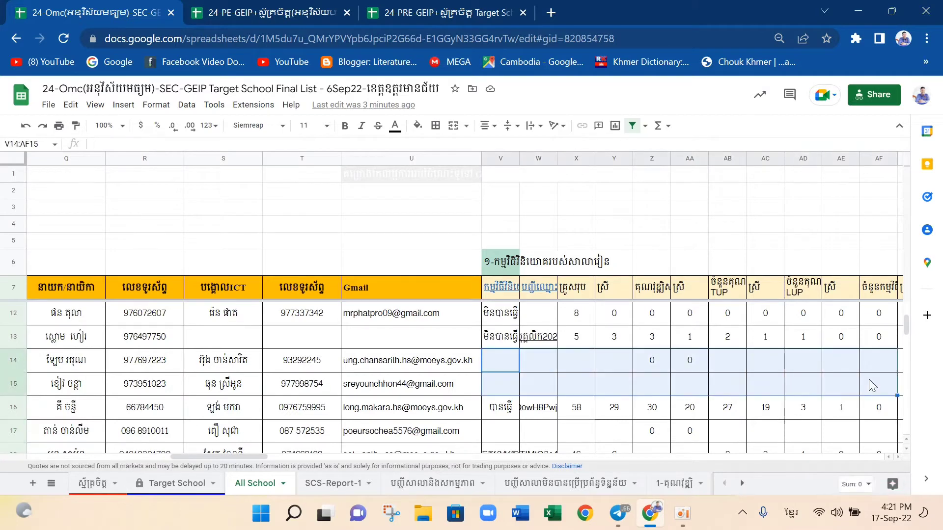
# Examine the section 4 test indicators of row 15 in DH15:DL15, then return to the school name columns
pyautogui.hscroll(5, 868, 383)
pyautogui.hscroll(5, 871, 385)
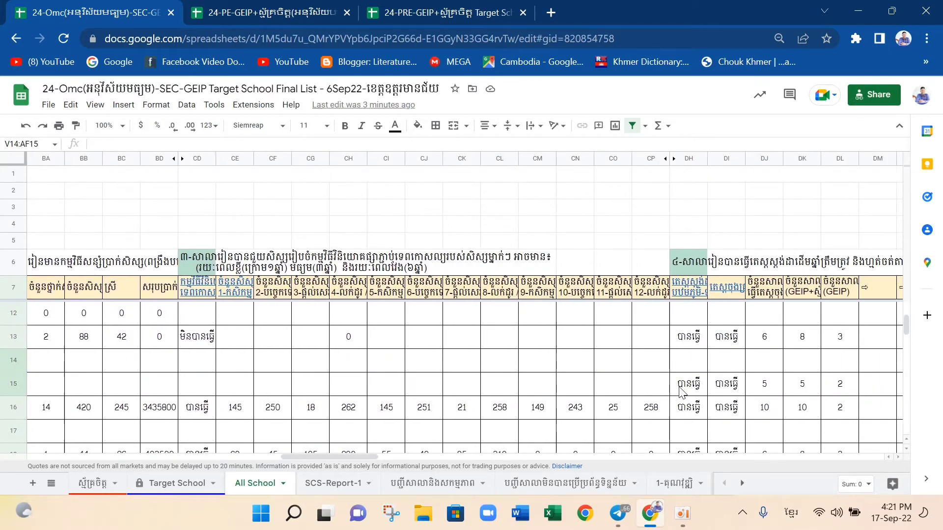
pyautogui.moveTo(682, 393); pyautogui.dragTo(853, 382)
pyautogui.hscroll(5, 853, 383)
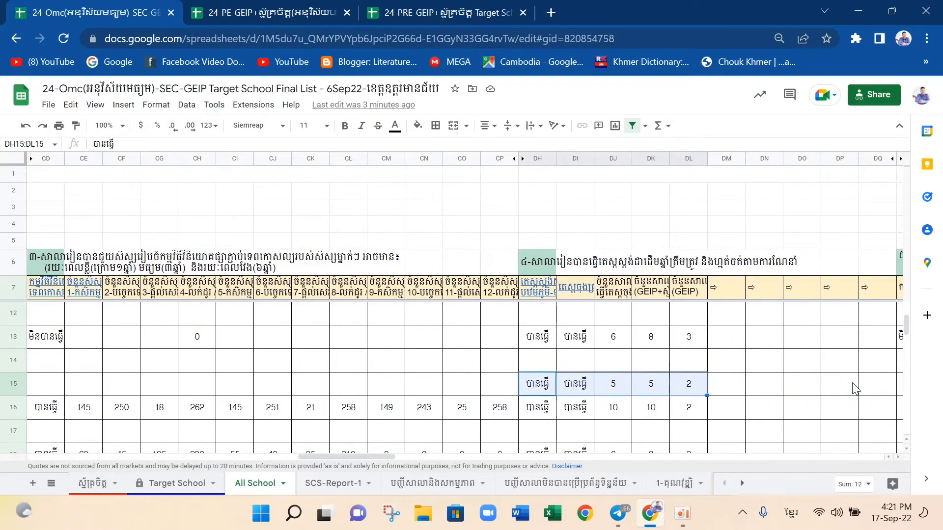
pyautogui.hscroll(-15, 852, 388)
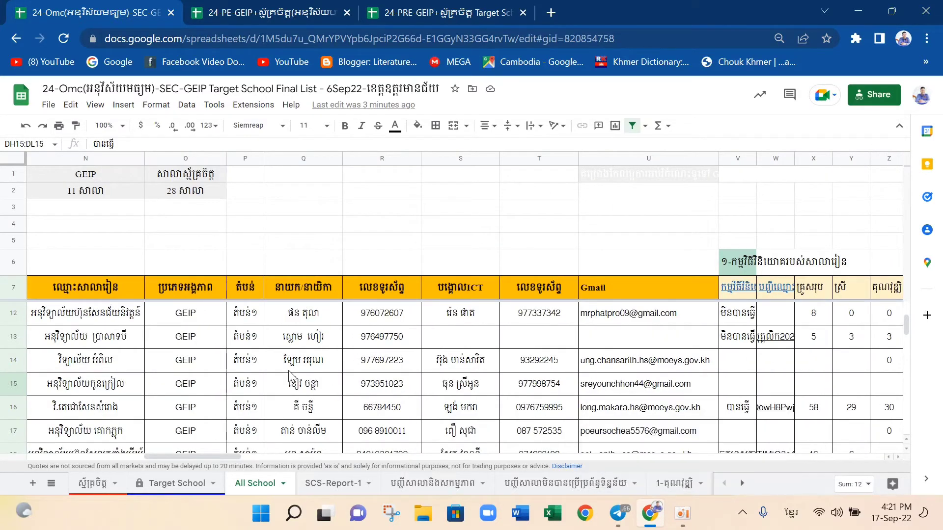
# Look over the remaining schools of the All School sheet down to row 39 and return to row 8
pyautogui.scroll(-10, 290, 377)
pyautogui.hscroll(-1, 292, 378)
pyautogui.scroll(-3, 292, 377)
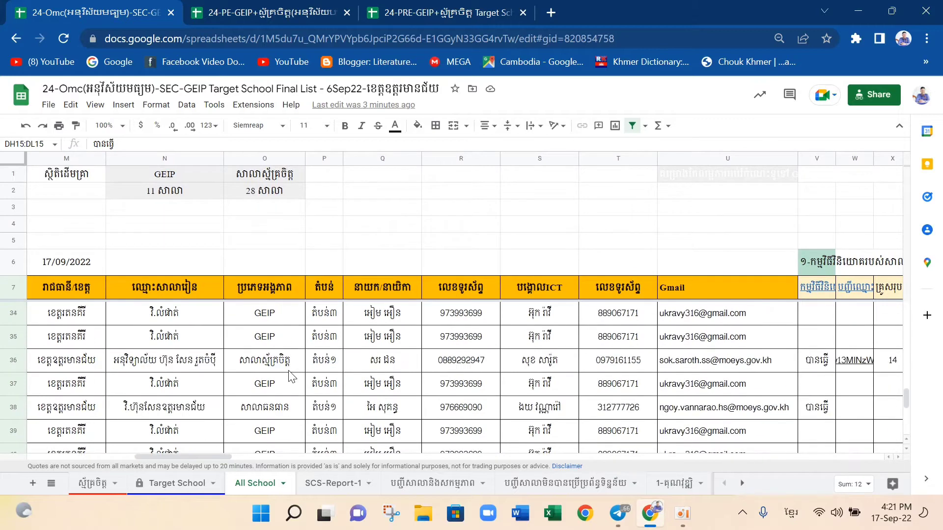
pyautogui.scroll(15, 291, 377)
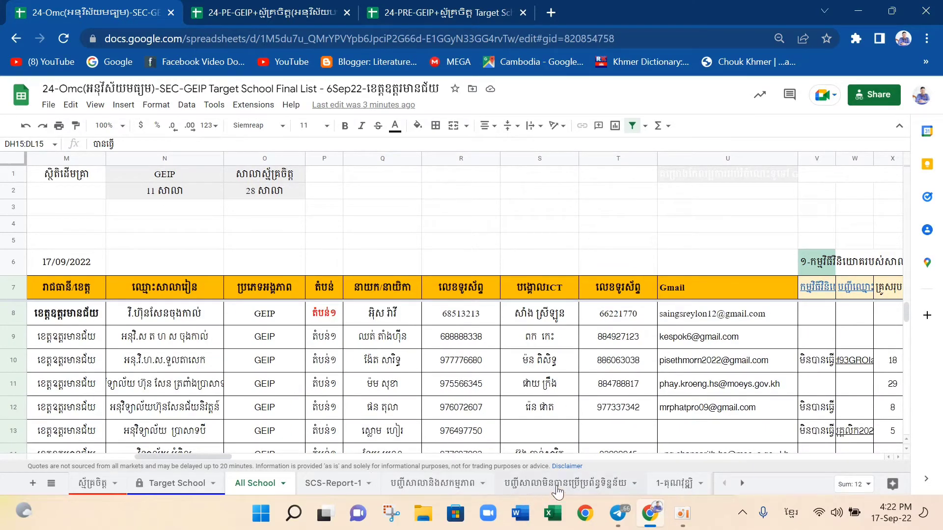
# Open the បញ្ជីសាលានិងសកម្មភាព sheet and review the section 1 school list in A9:D12
pyautogui.click(424, 484)
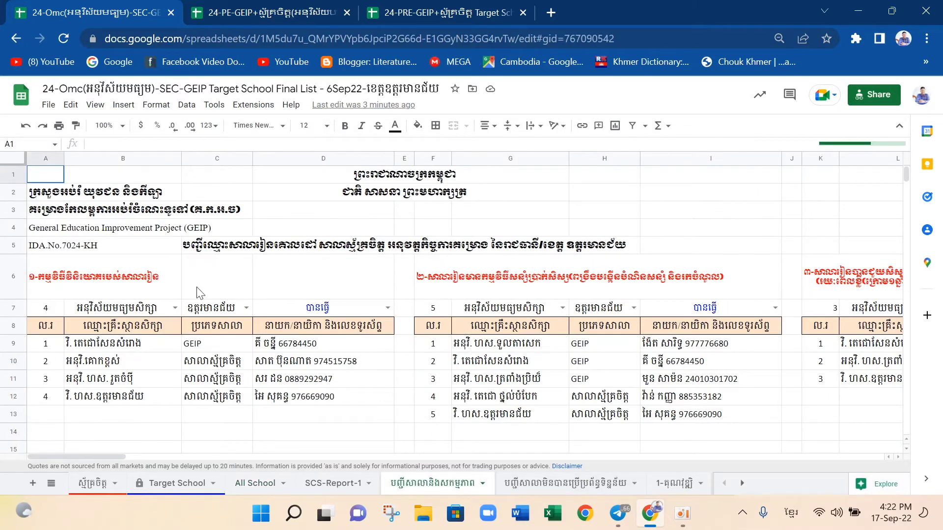
pyautogui.click(156, 283)
pyautogui.click(434, 289)
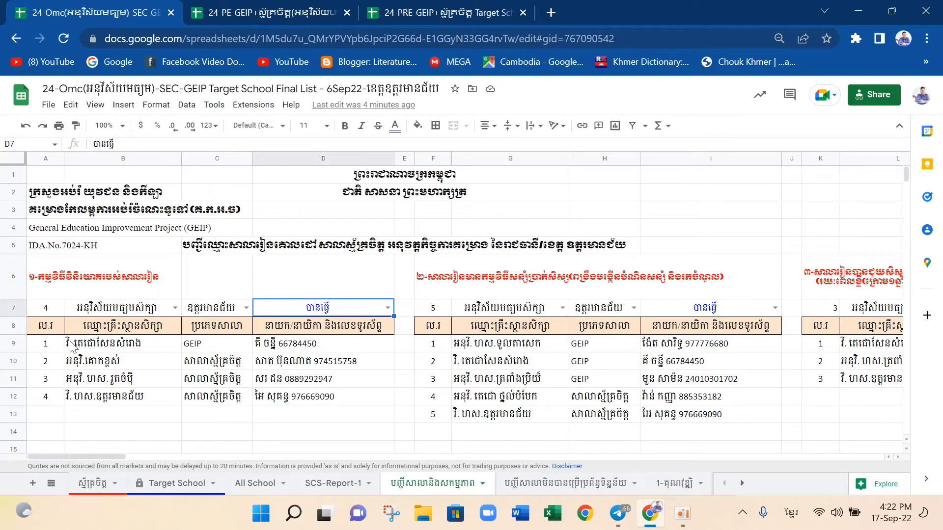
pyautogui.moveTo(59, 348); pyautogui.dragTo(320, 401)
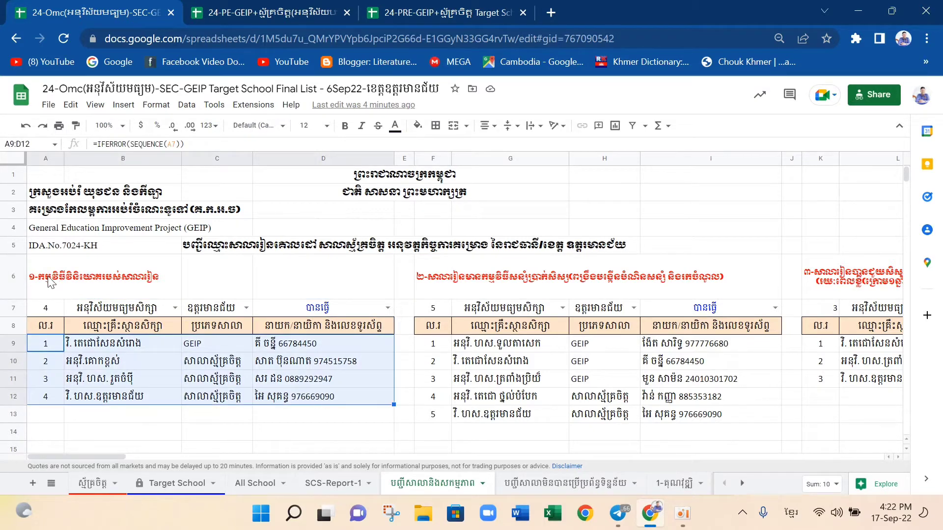
pyautogui.click(51, 280)
pyautogui.moveTo(52, 346); pyautogui.dragTo(123, 346)
pyautogui.keyDown('shift'); pyautogui.click(338, 394); pyautogui.keyUp('shift')
# Review the section 2 school list in F9:I12 and the section 3 schools and types in L9:M11
pyautogui.click(433, 343)
pyautogui.moveTo(439, 349); pyautogui.dragTo(646, 397)
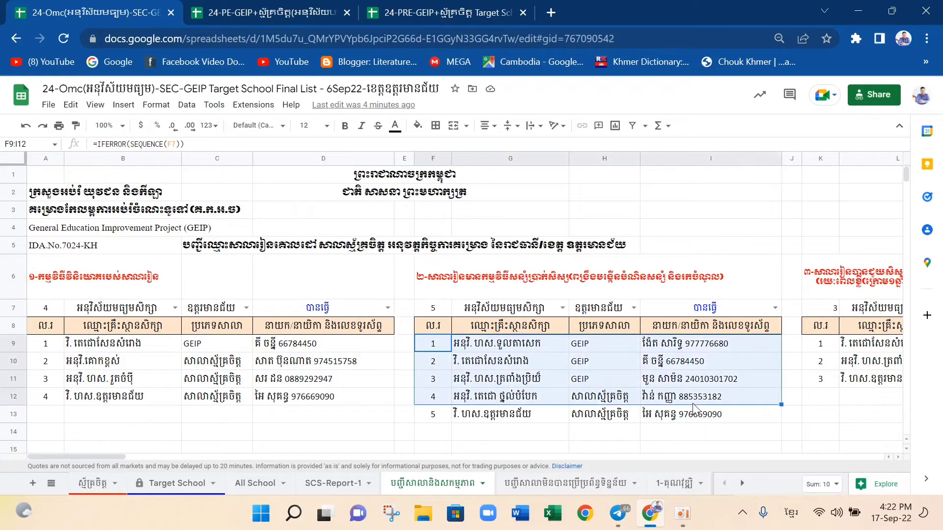
pyautogui.hscroll(5, 716, 408)
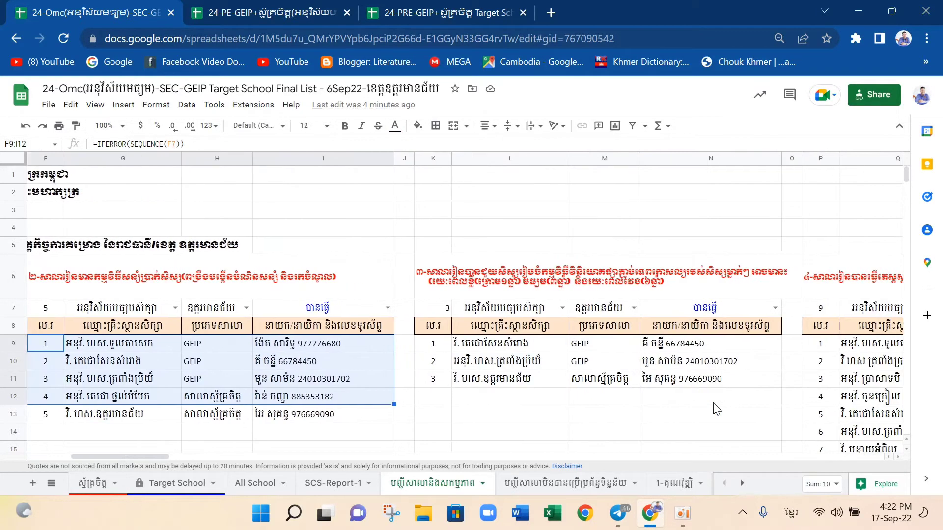
pyautogui.moveTo(459, 349); pyautogui.dragTo(609, 383)
pyautogui.hscroll(5, 609, 383)
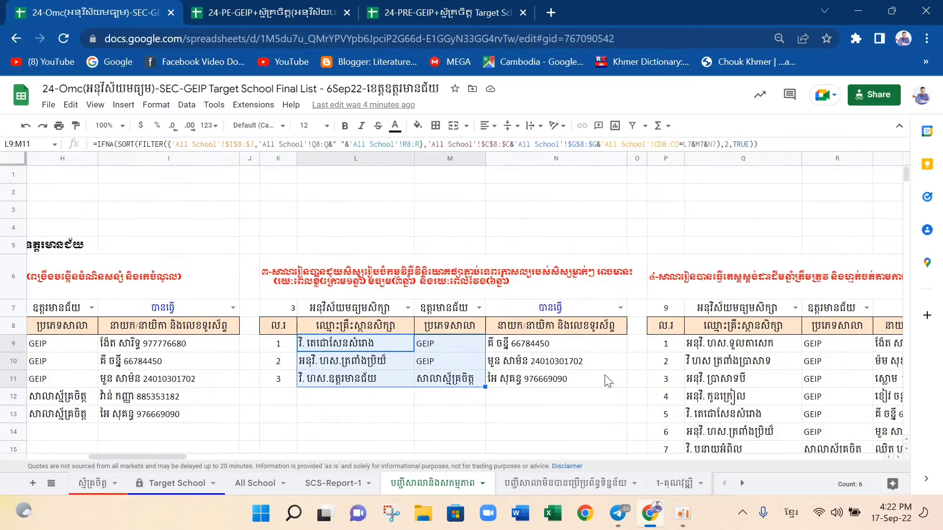
# Review the section 4 school list in P9:S17, including the school types in R15:R17
pyautogui.scroll(-2, 609, 383)
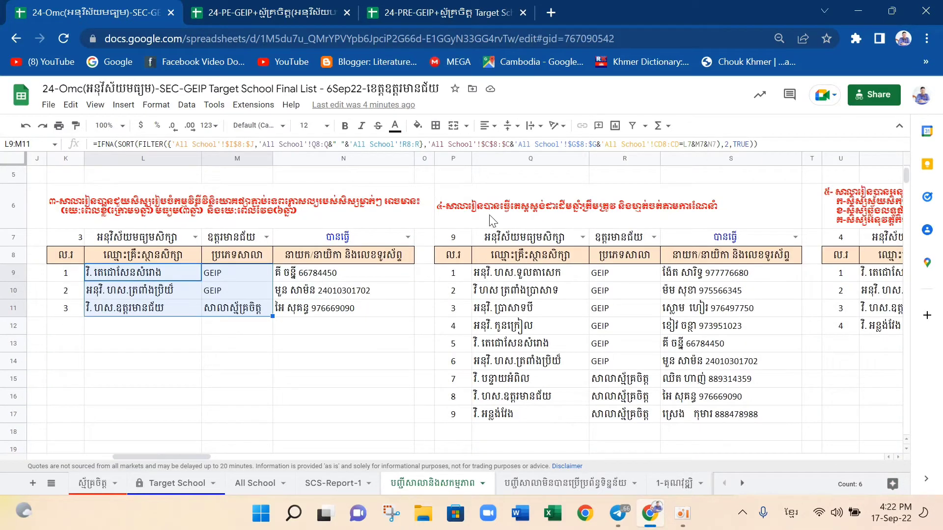
pyautogui.moveTo(455, 278); pyautogui.dragTo(732, 421)
pyautogui.scroll(-2, 666, 396)
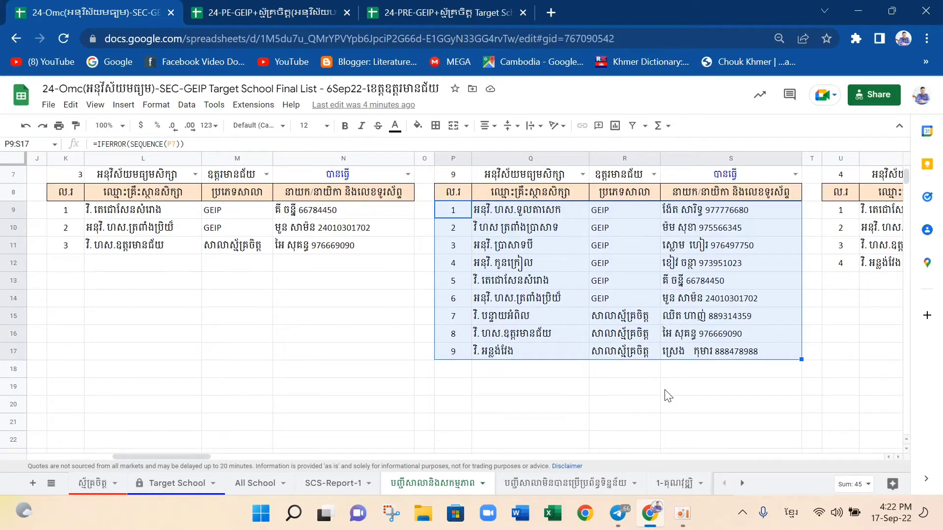
pyautogui.moveTo(616, 319); pyautogui.dragTo(620, 357)
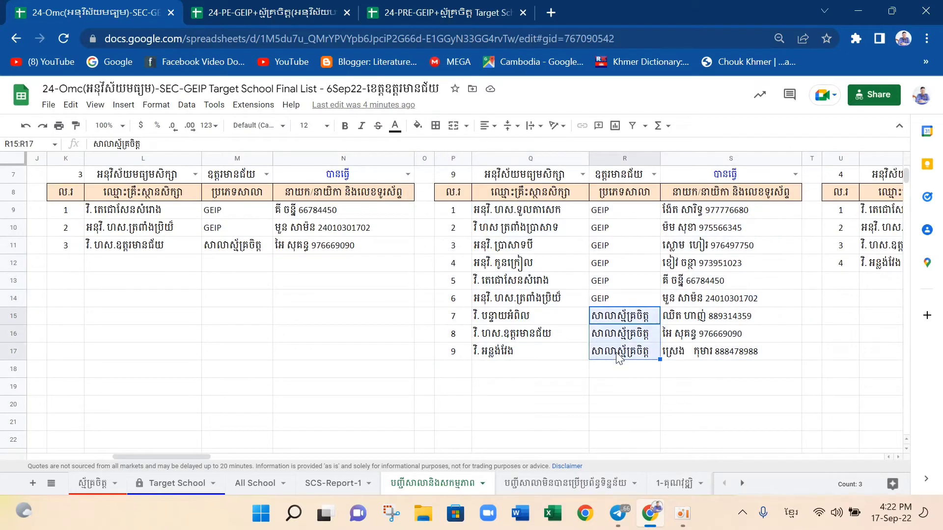
pyautogui.hscroll(-10, 319, 360)
# Switch to the 24-PE-GEIP workbook and view its Target School and ស្ម័គ្រចិត្ត sheets
pyautogui.click(244, 13)
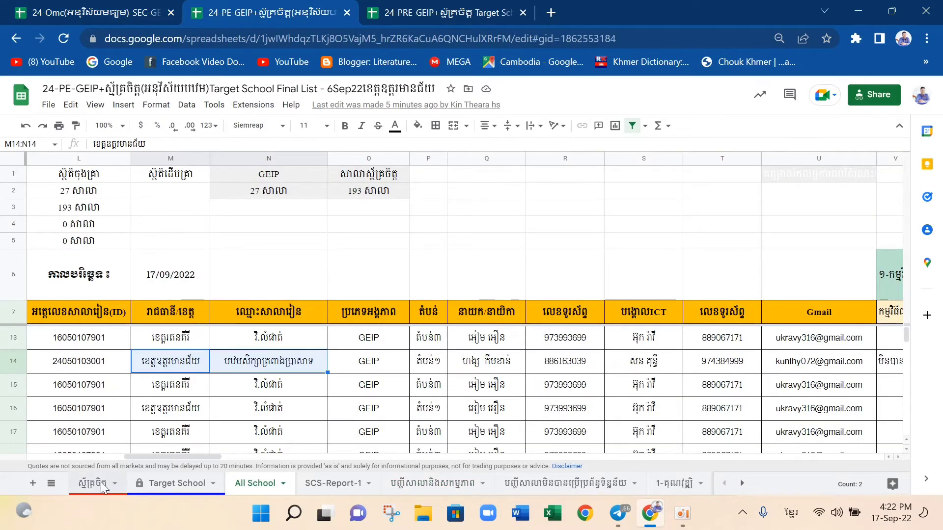
pyautogui.click(147, 483)
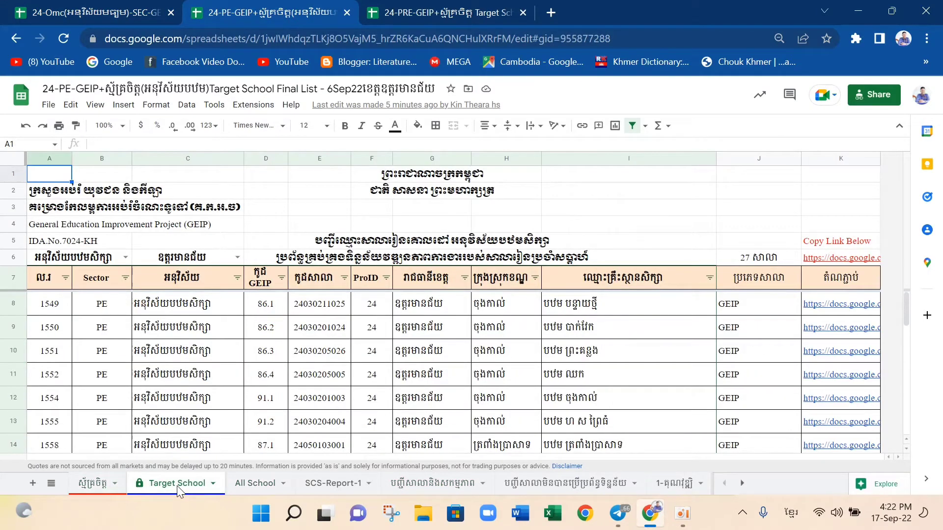
pyautogui.click(93, 483)
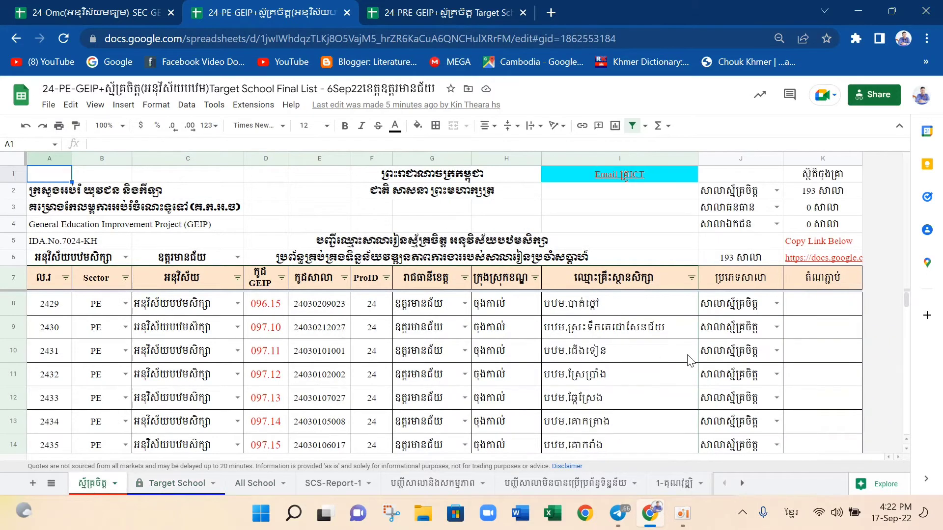
# Check the link cells K16:K21 and K29 and the district names in H29:H33 of the volunteer school list
pyautogui.scroll(-1, 690, 361)
pyautogui.scroll(-3, 690, 361)
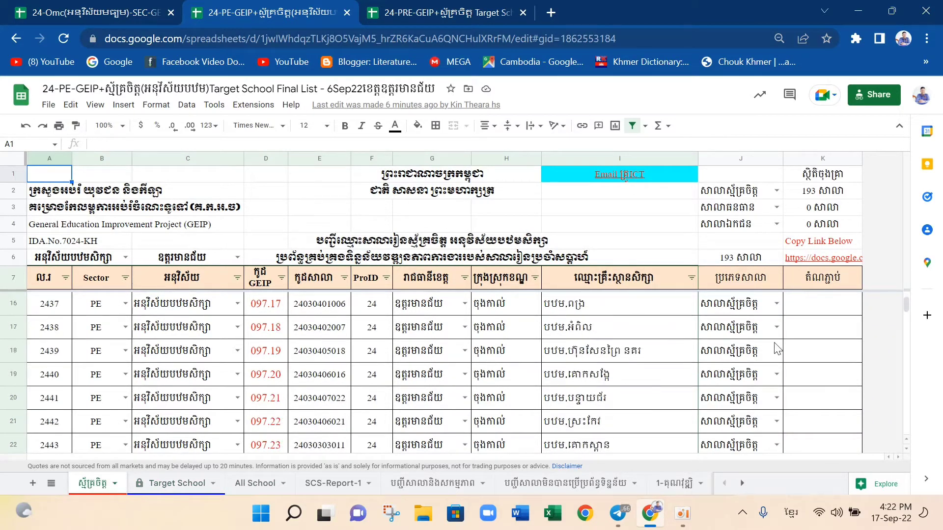
pyautogui.moveTo(817, 303); pyautogui.dragTo(830, 431)
pyautogui.scroll(-4, 830, 431)
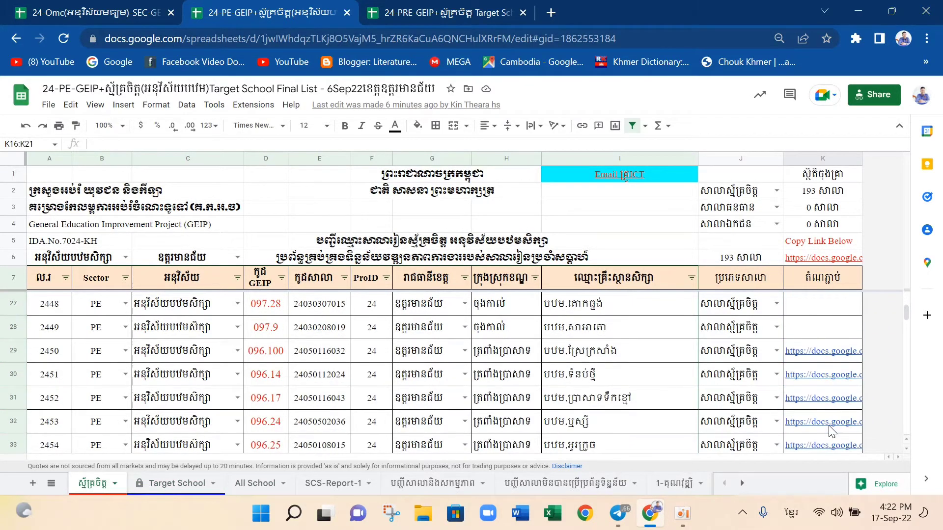
pyautogui.moveTo(516, 333); pyautogui.dragTo(537, 431)
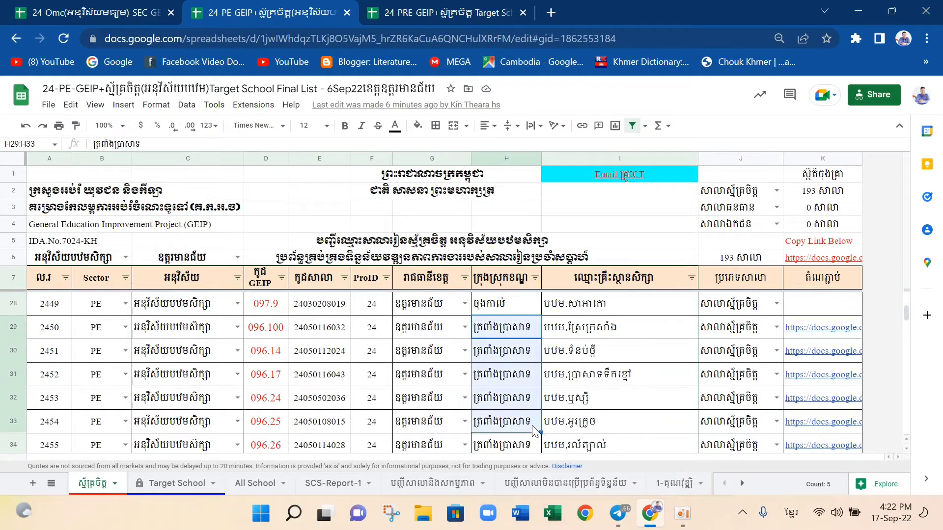
pyautogui.click(815, 334)
# Scan the link column of the volunteer school list down to row 137, then return to its first rows
pyautogui.scroll(-8, 815, 334)
pyautogui.scroll(-20, 813, 334)
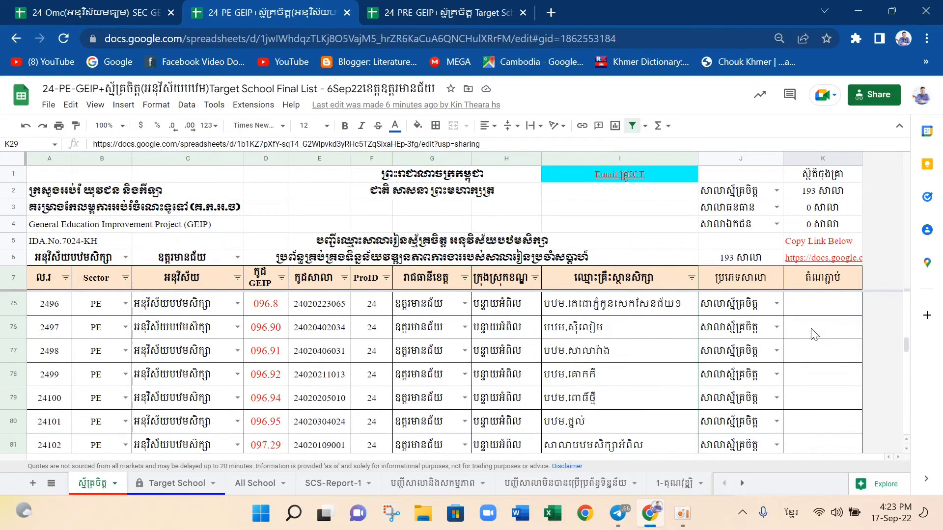
pyautogui.scroll(-12, 812, 334)
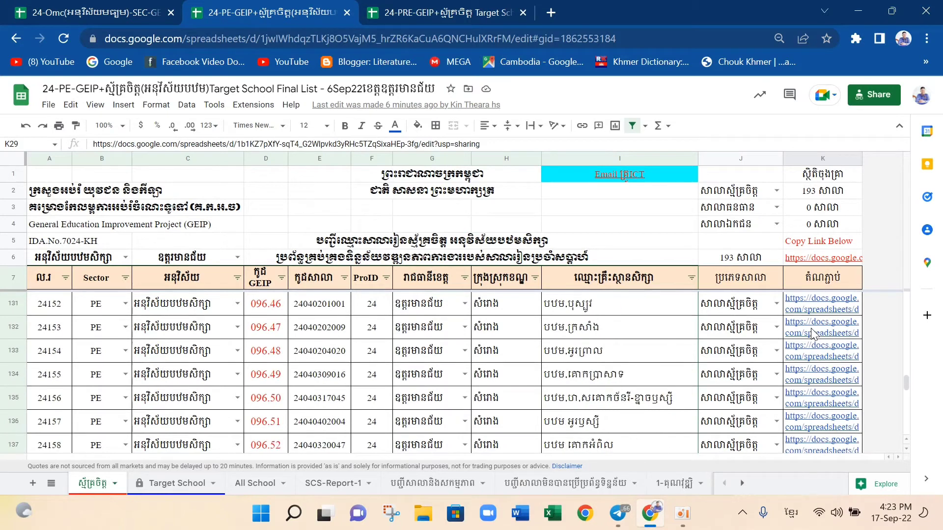
pyautogui.hotkey('ctrl', 'BackSpace')
pyautogui.scroll(6, 813, 334)
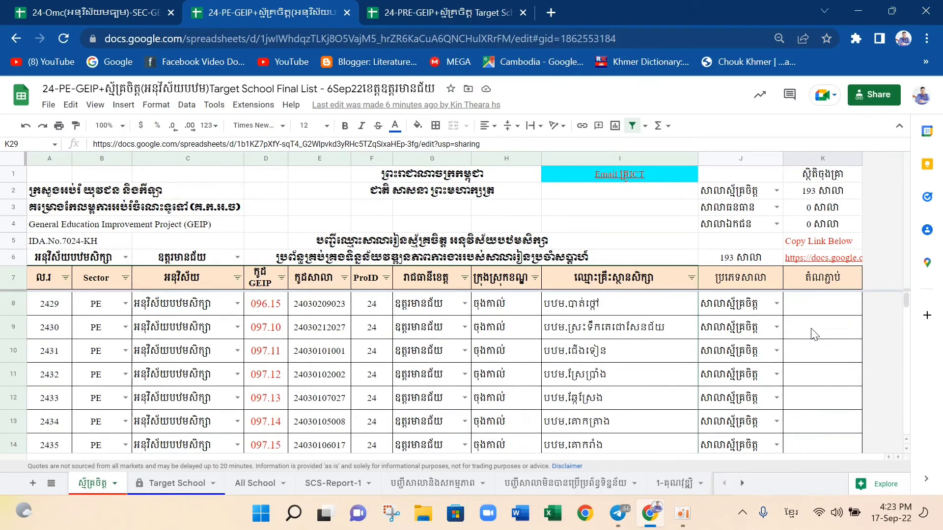
# Open the All School sheet and compare the province and school name entries of rows 13 and 14
pyautogui.click(247, 485)
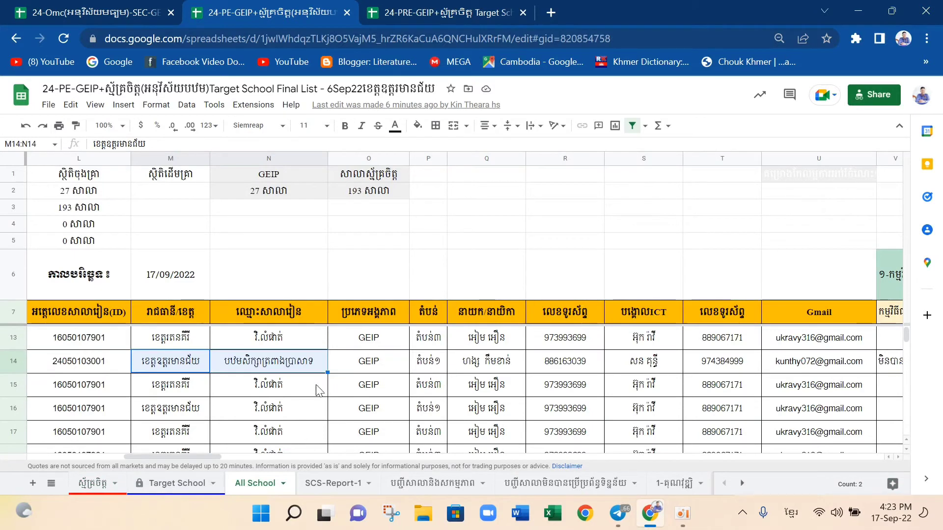
pyautogui.click(248, 366)
pyautogui.moveTo(178, 344); pyautogui.dragTo(283, 344)
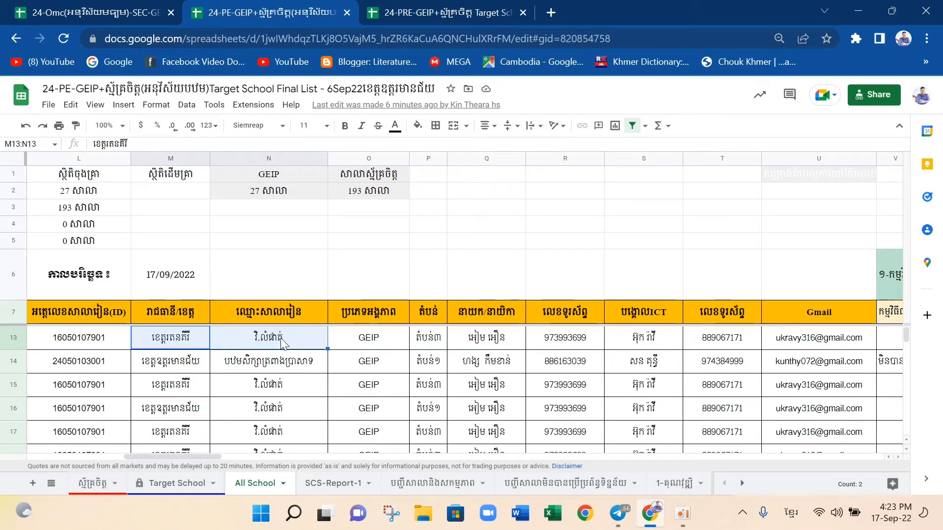
pyautogui.moveTo(178, 371); pyautogui.dragTo(279, 368)
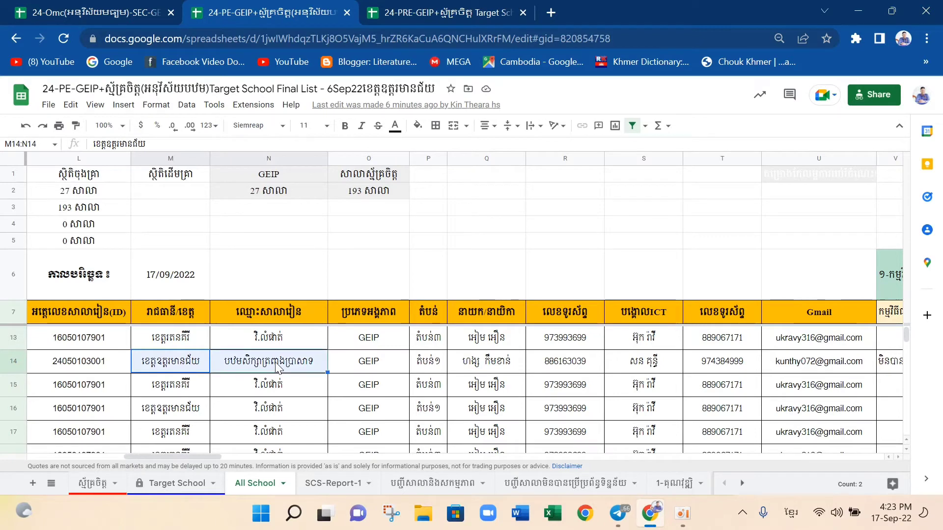
# Examine the indicator data of row 14 from column V through section 5, including CE14:CP14
pyautogui.hscroll(8, 278, 368)
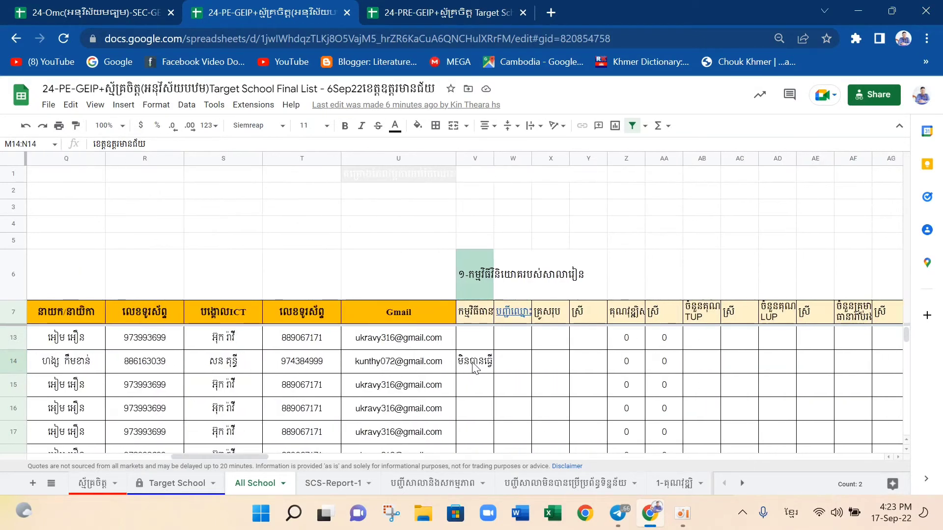
pyautogui.click(475, 367)
pyautogui.hscroll(10, 475, 368)
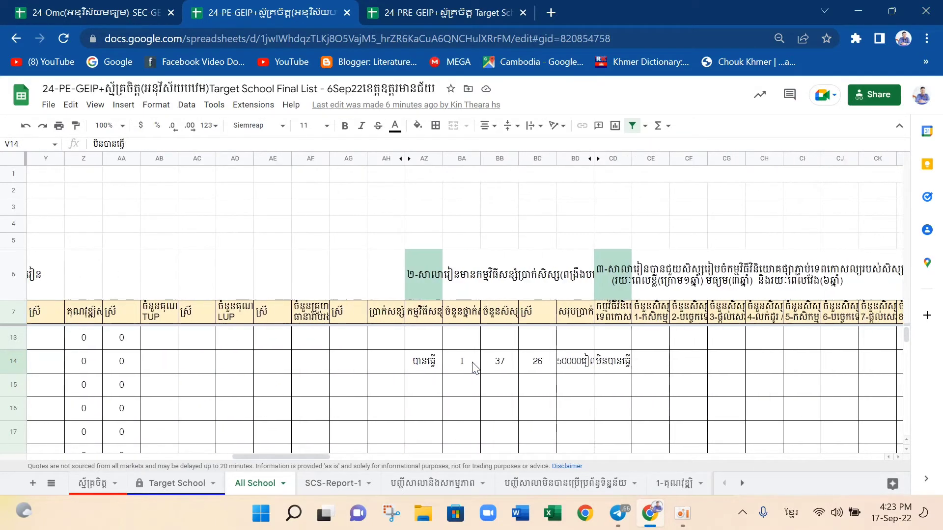
pyautogui.hscroll(6, 475, 367)
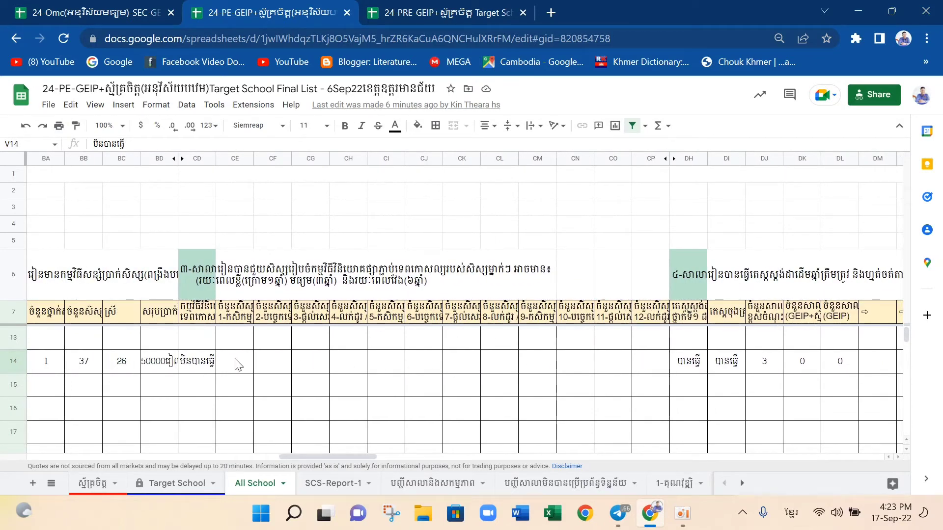
pyautogui.moveTo(238, 365); pyautogui.dragTo(659, 364)
pyautogui.hscroll(5, 659, 364)
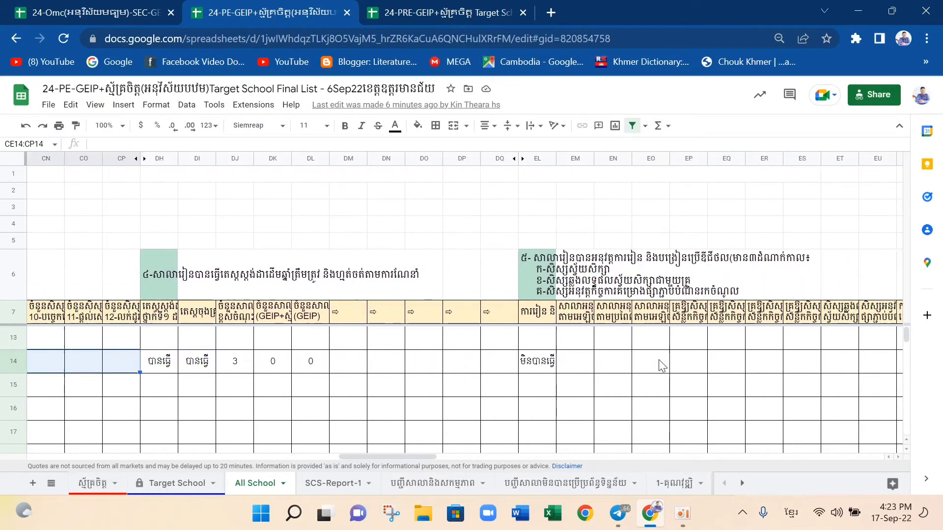
# Go back to the school details and check the region entries in column P for rows 14, 13 and 17
pyautogui.hscroll(-15, 662, 365)
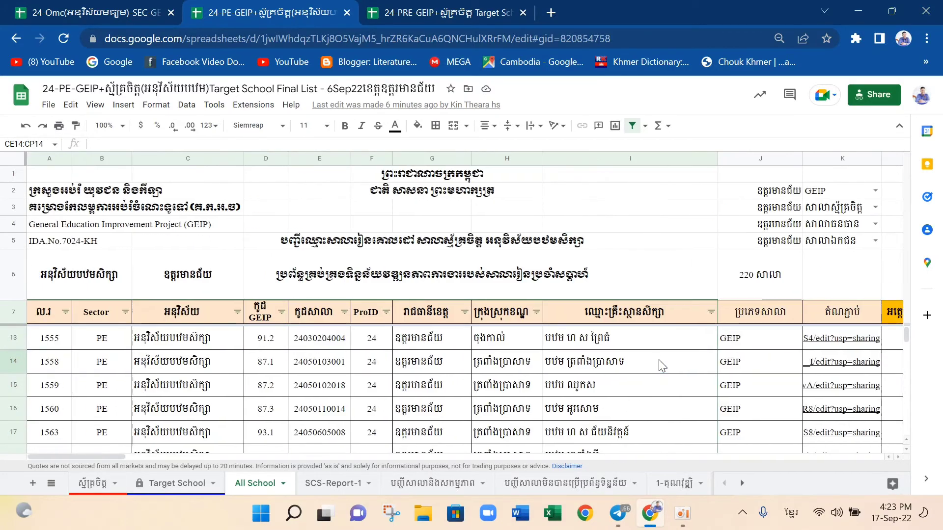
pyautogui.hscroll(3, 523, 378)
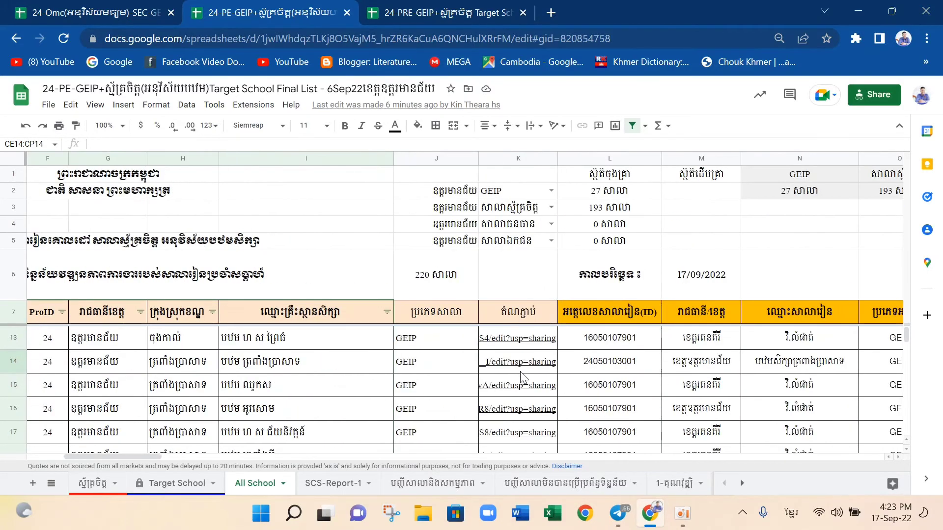
pyautogui.hscroll(3, 324, 365)
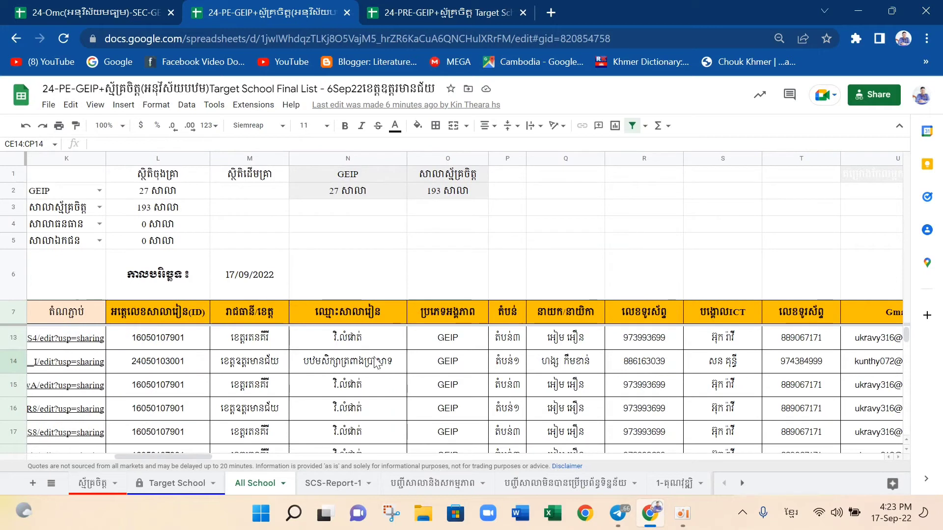
pyautogui.click(503, 369)
pyautogui.click(514, 341)
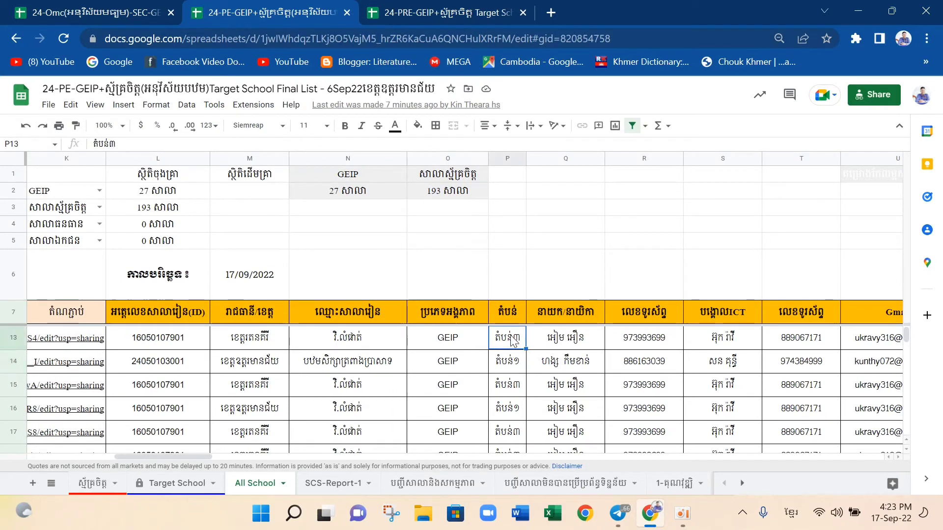
pyautogui.click(515, 436)
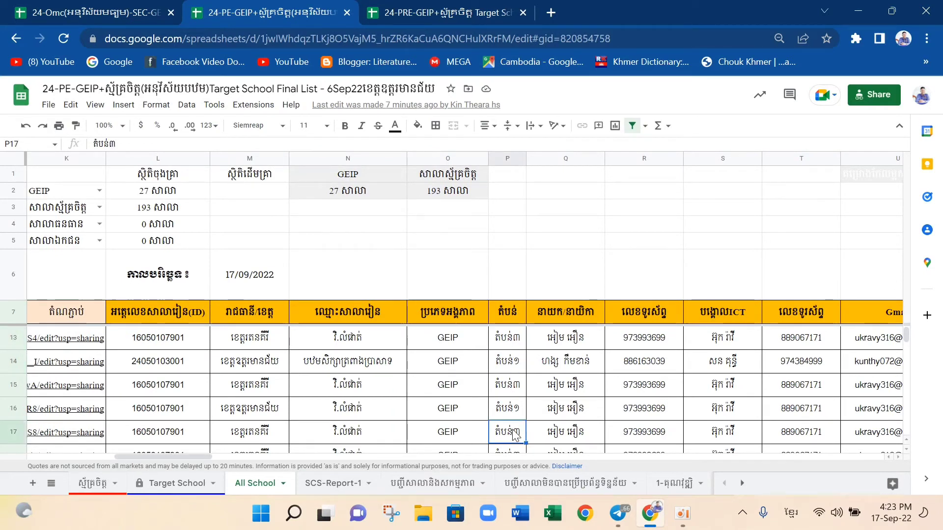
# Check the province and school name entries for M14:N14, N22 and N28, continuing down to row 34
pyautogui.click(363, 368)
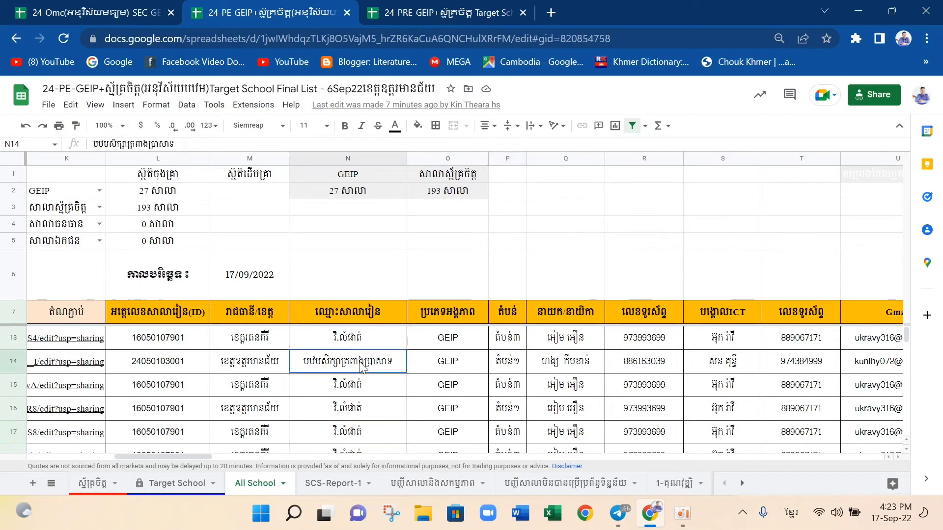
pyautogui.moveTo(249, 368); pyautogui.dragTo(346, 366)
pyautogui.scroll(-3, 345, 366)
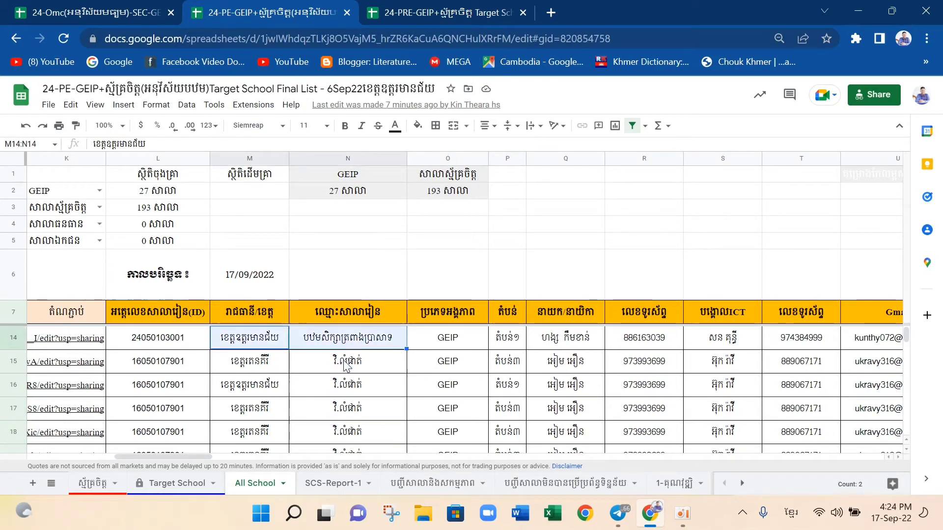
pyautogui.scroll(-1, 346, 366)
pyautogui.click(348, 408)
pyautogui.scroll(-2, 363, 408)
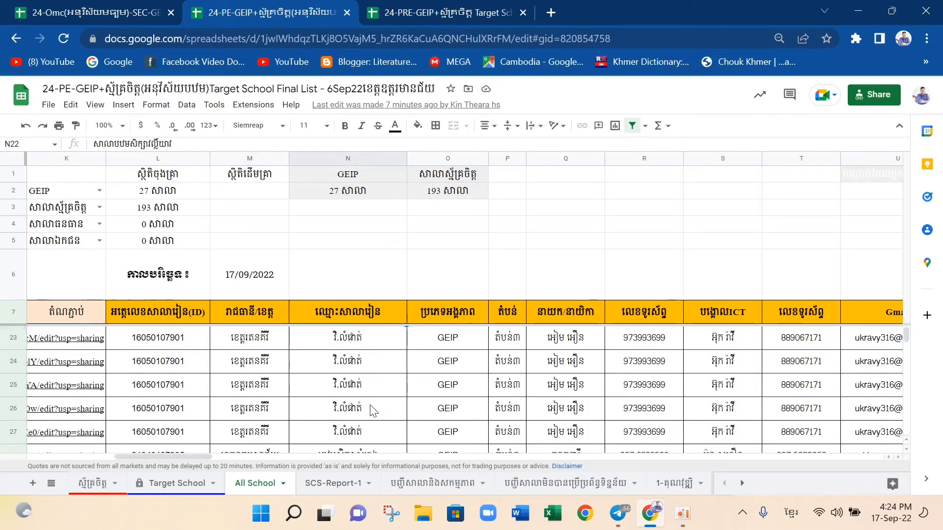
pyautogui.click(373, 411)
pyautogui.scroll(-3, 373, 412)
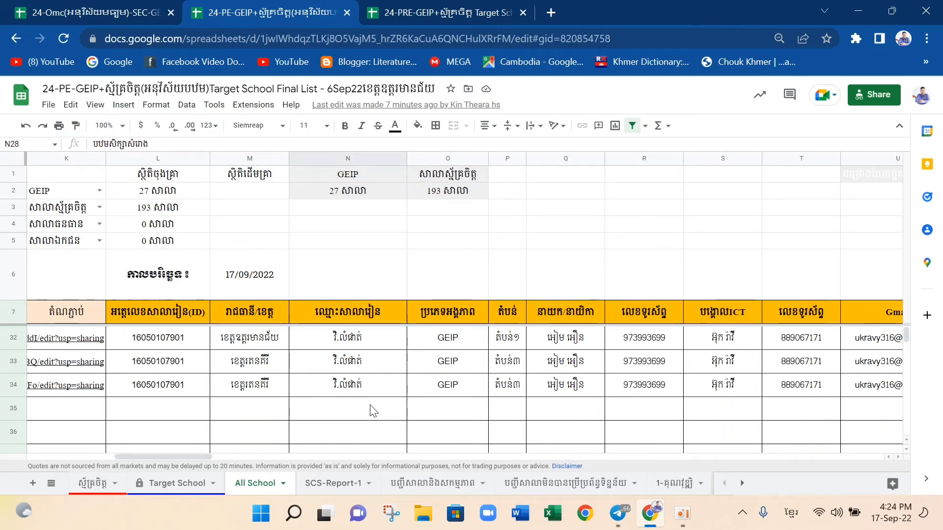
# Inspect the school details in N32:Q32, then return to the first school rows
pyautogui.scroll(1, 373, 411)
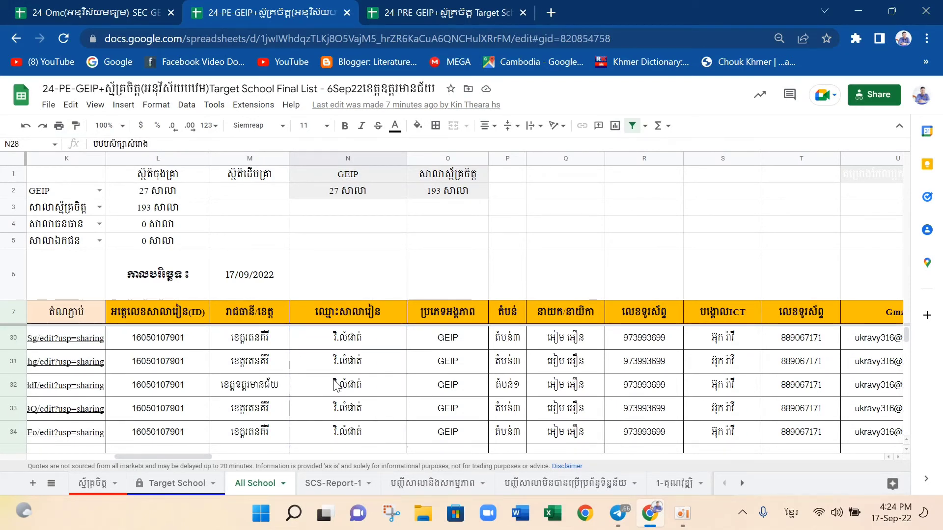
pyautogui.click(350, 389)
pyautogui.moveTo(336, 393); pyautogui.dragTo(539, 395)
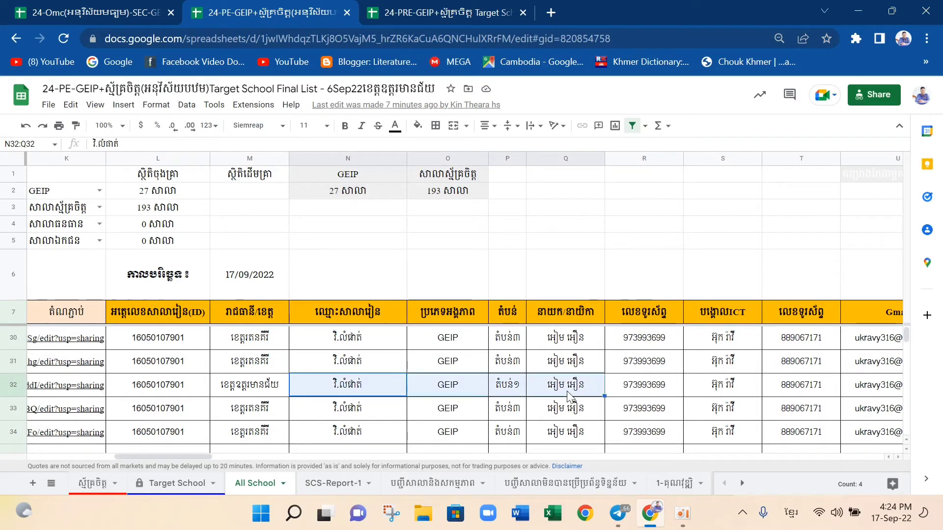
pyautogui.scroll(5, 539, 395)
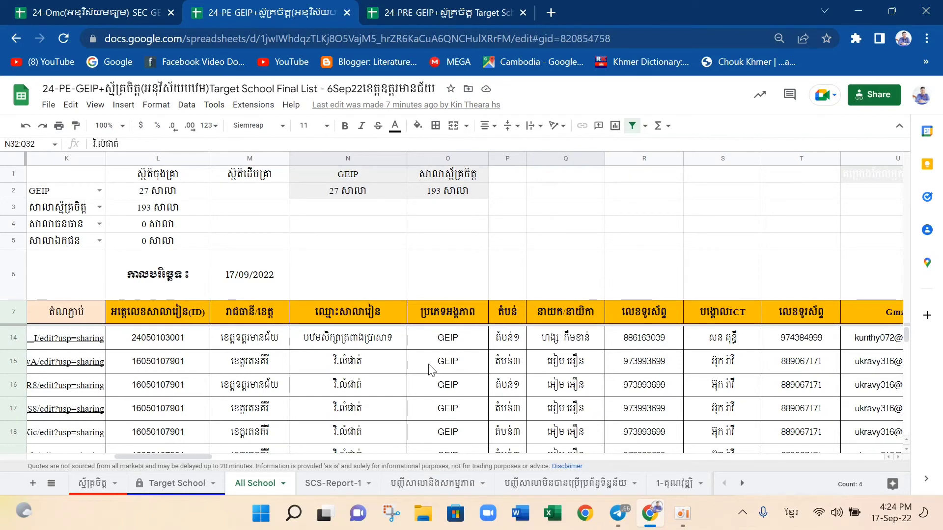
pyautogui.scroll(3, 431, 370)
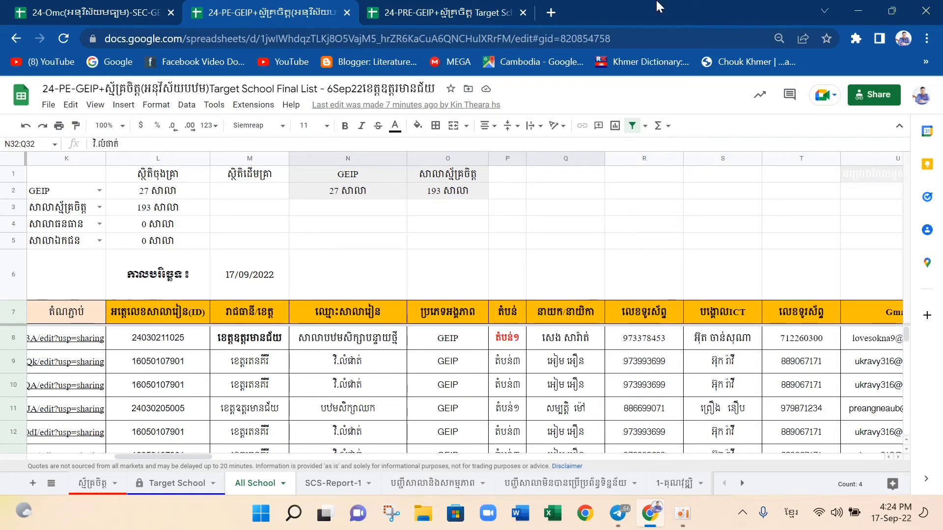
# Switch to the 24-PRE-GEIP workbook and review its volunteer school list and Target School sheet
pyautogui.click(490, 8)
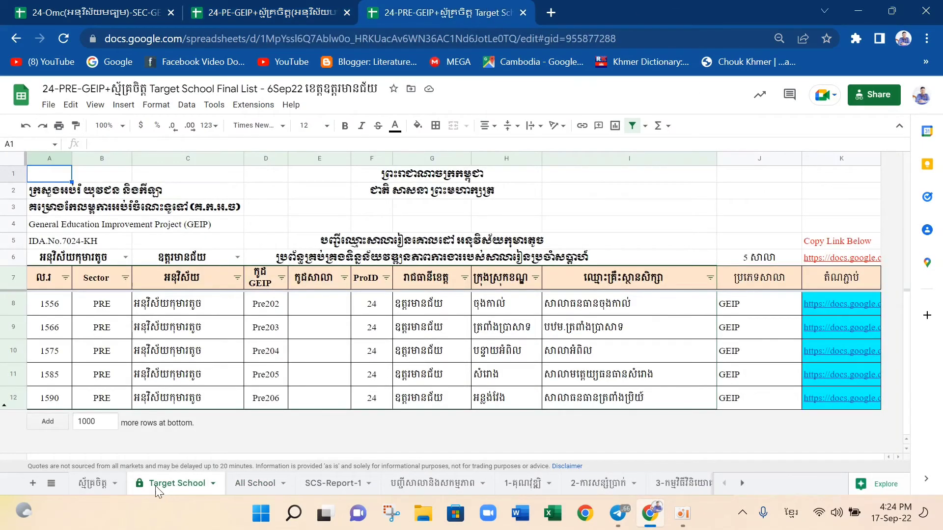
pyautogui.click(99, 484)
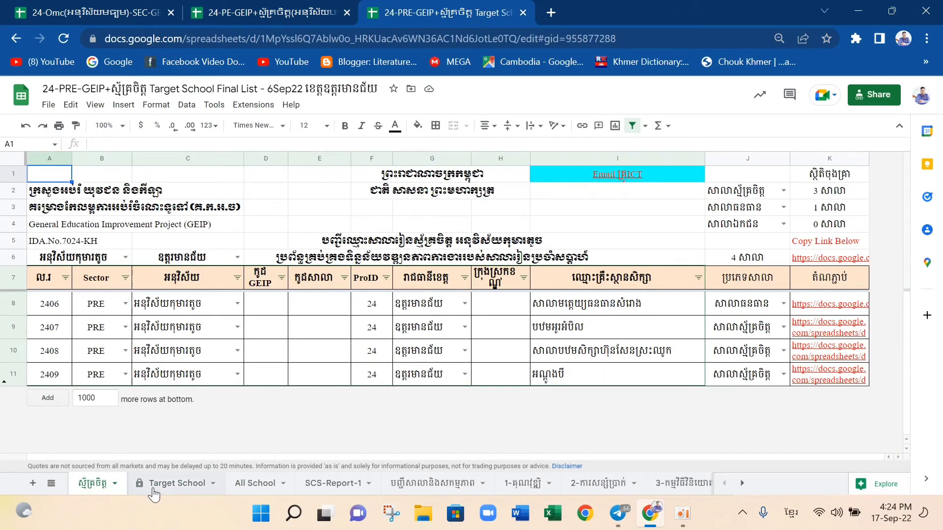
pyautogui.click(154, 491)
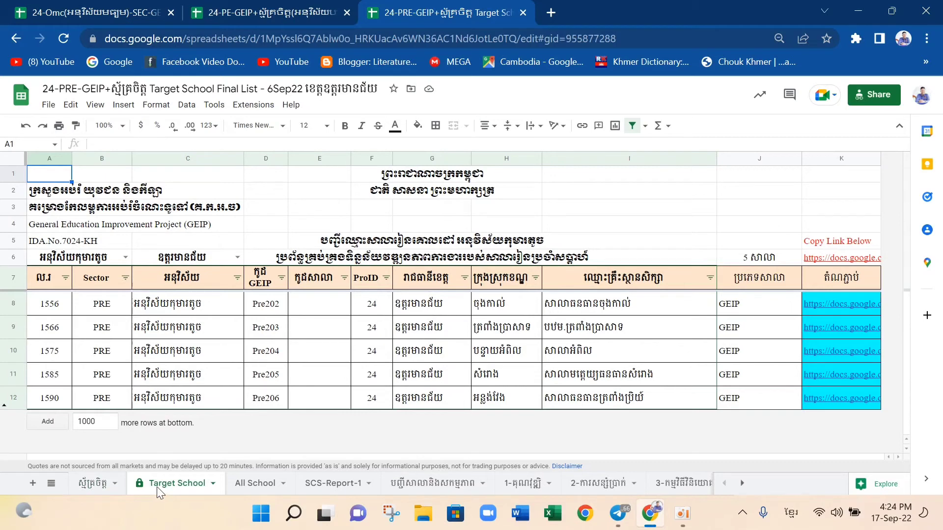
# Open the All School sheet and inspect the imported school ID cells L8:L12 and the blank school name in N9
pyautogui.click(255, 484)
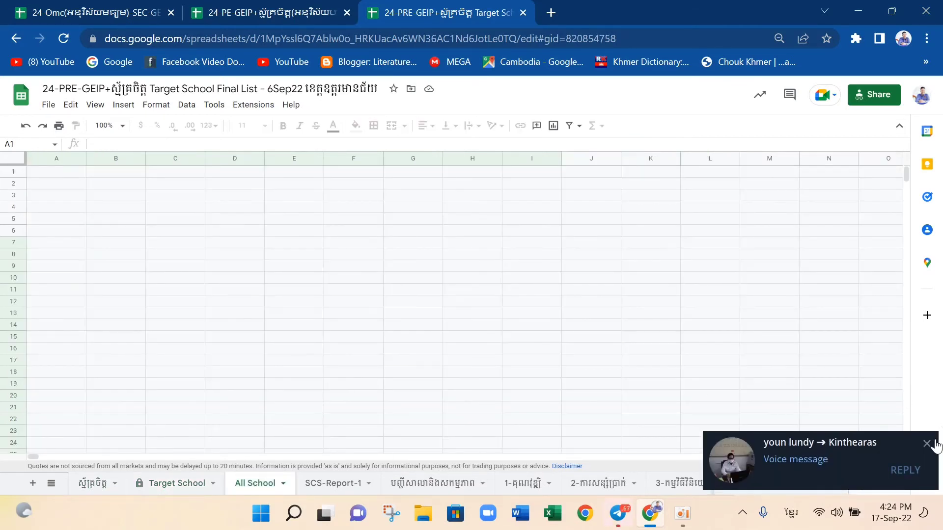
pyautogui.hscroll(5, 546, 367)
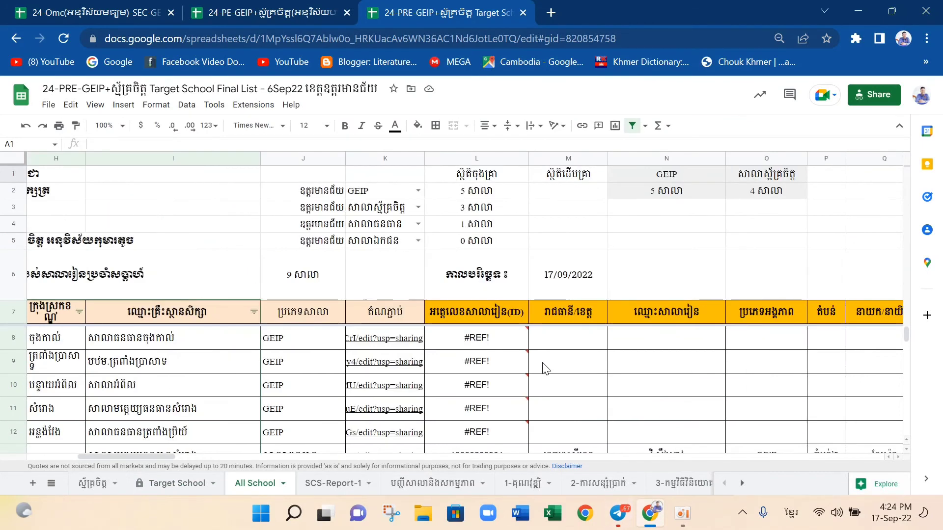
pyautogui.hscroll(-2, 545, 367)
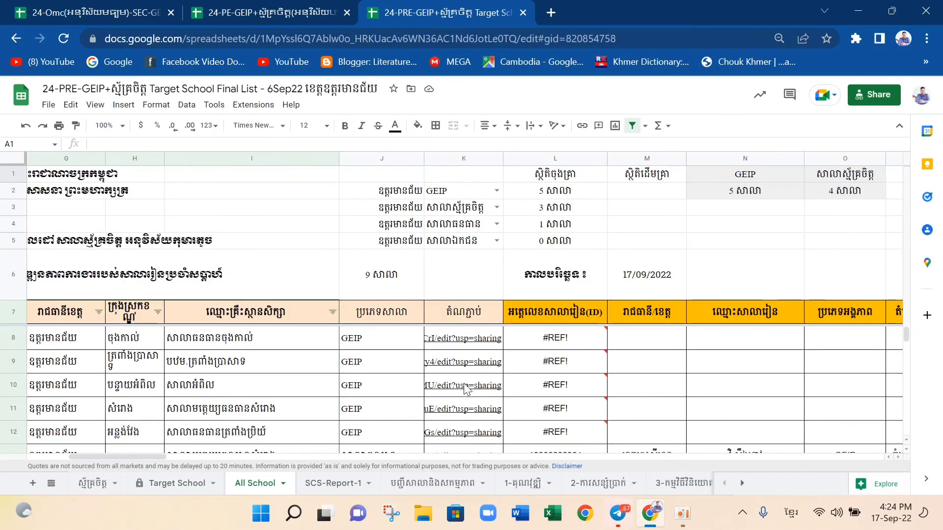
pyautogui.click(584, 345)
pyautogui.click(745, 363)
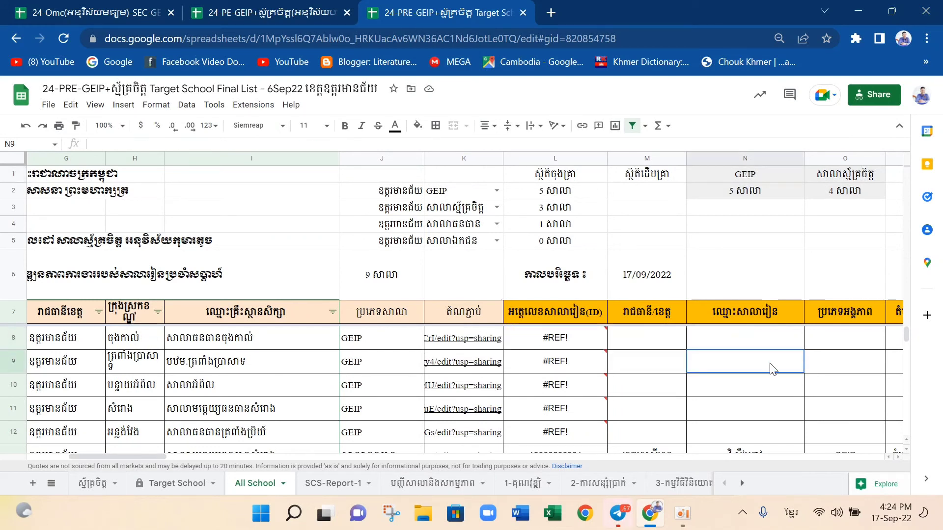
pyautogui.click(582, 336)
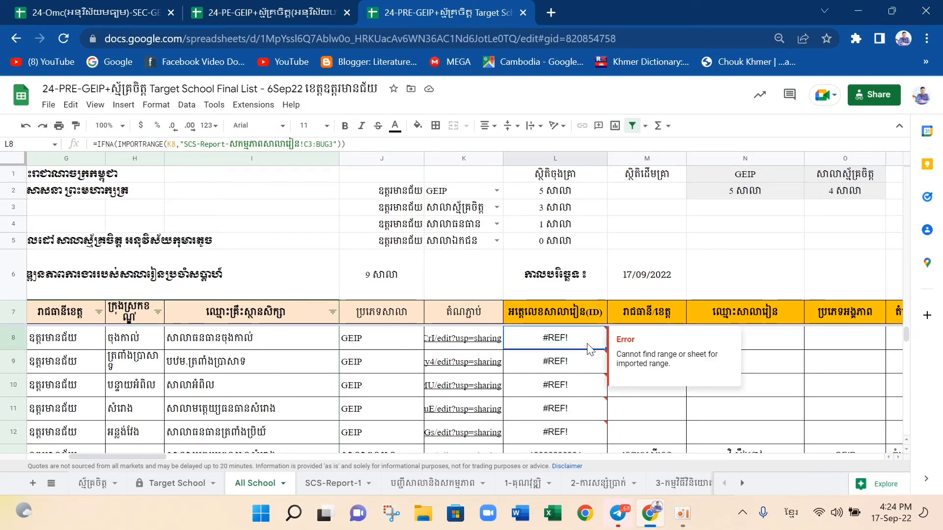
pyautogui.moveTo(568, 351); pyautogui.dragTo(565, 432)
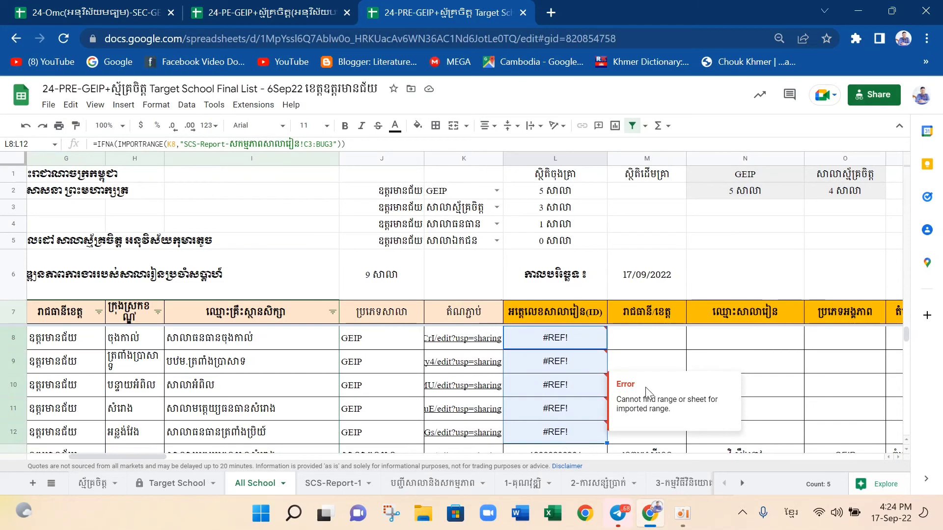
# Examine the row 8 entries in the section 1 indicator columns V8:AG8 and the school details L8:O8
pyautogui.hscroll(10, 699, 366)
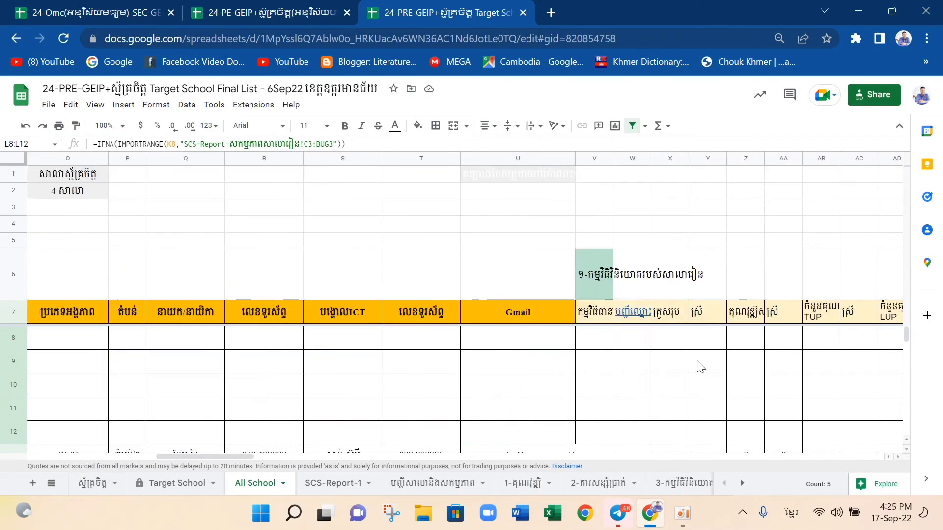
pyautogui.hscroll(4, 700, 366)
pyautogui.moveTo(405, 347); pyautogui.dragTo(825, 344)
pyautogui.hscroll(-14, 528, 352)
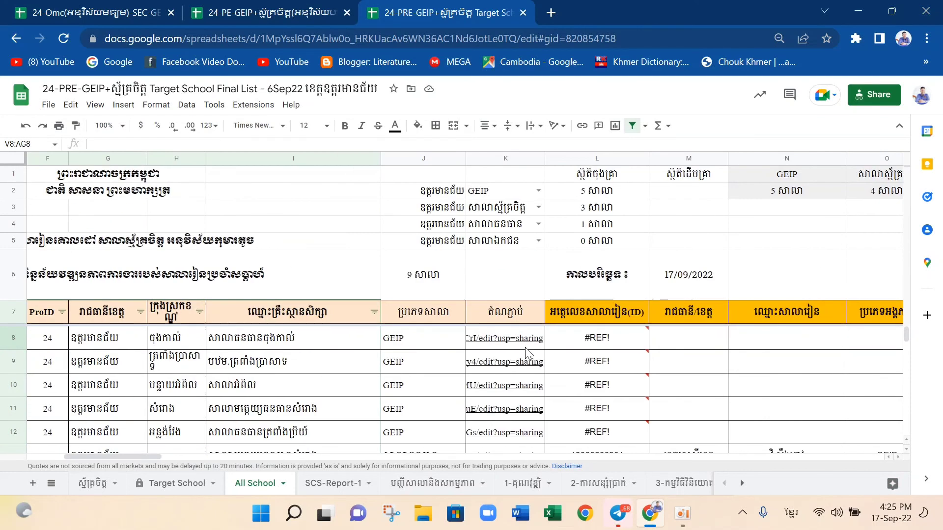
pyautogui.moveTo(540, 343); pyautogui.dragTo(866, 347)
pyautogui.hscroll(5, 865, 347)
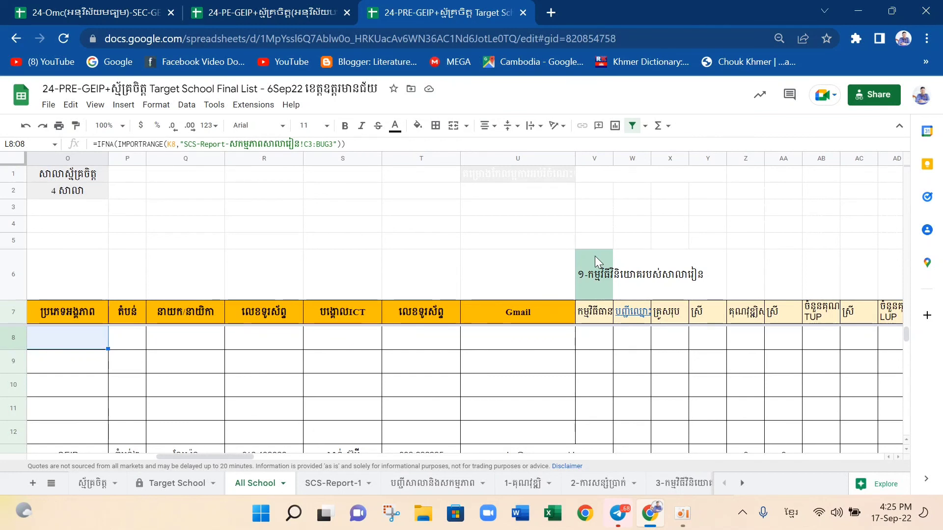
pyautogui.click(672, 244)
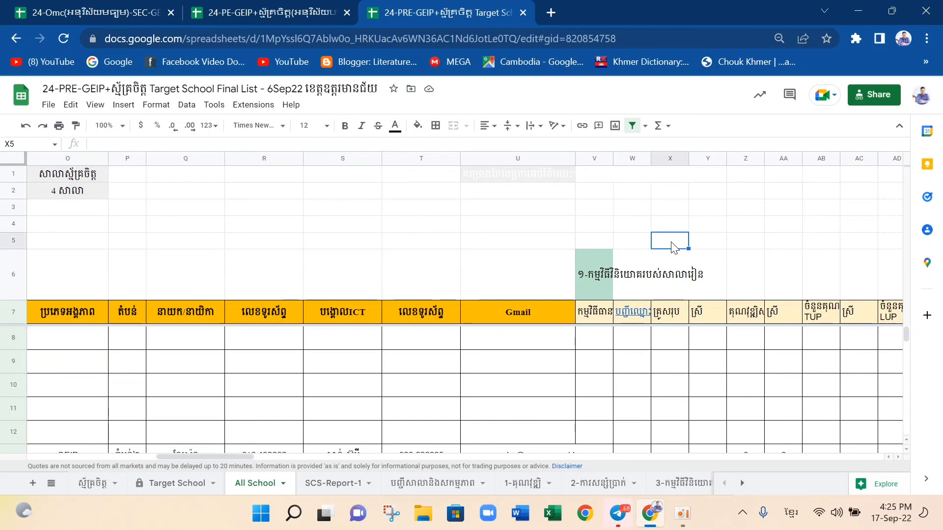